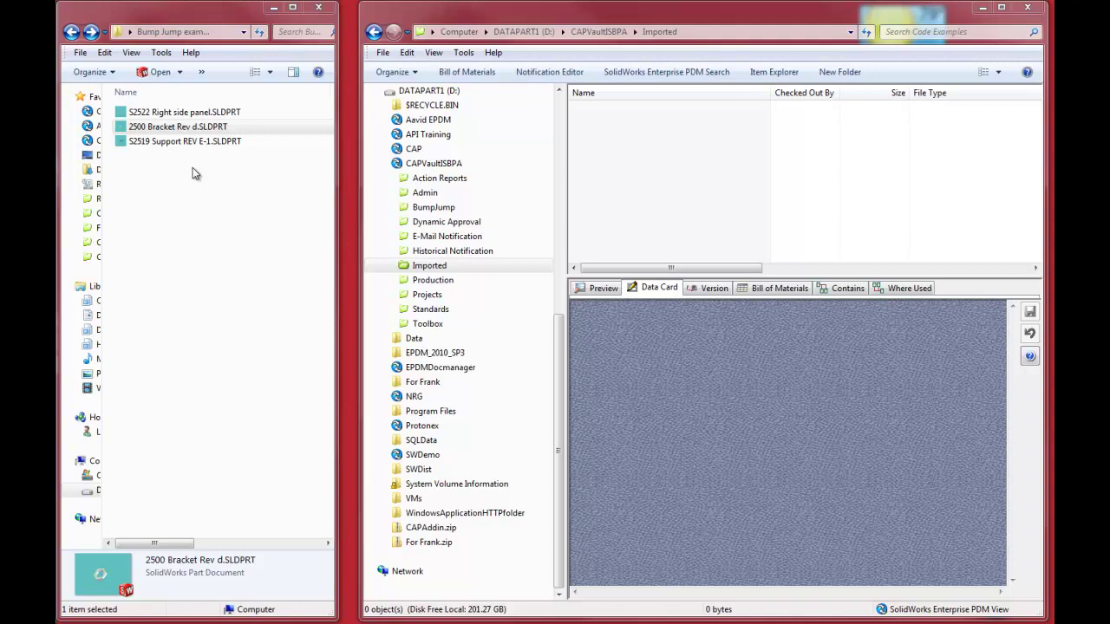
# Add 2500 Bracket Rev d.SLDPRT from the examples folder to the vault's Imported folder.
pyautogui.click(176, 128)
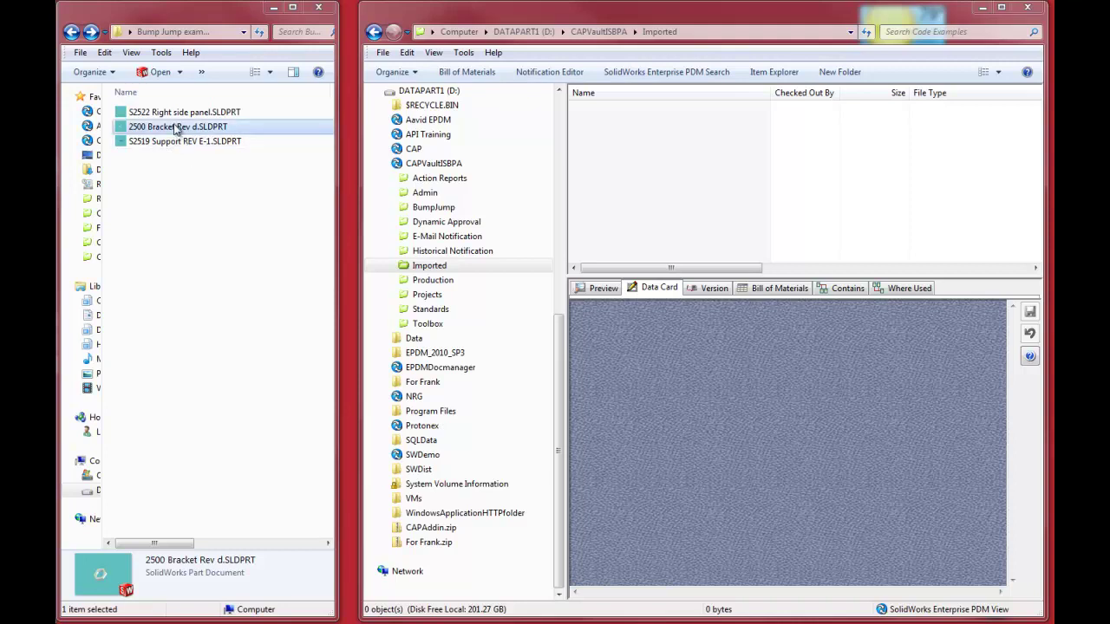
pyautogui.moveTo(176, 127); pyautogui.dragTo(643, 153)
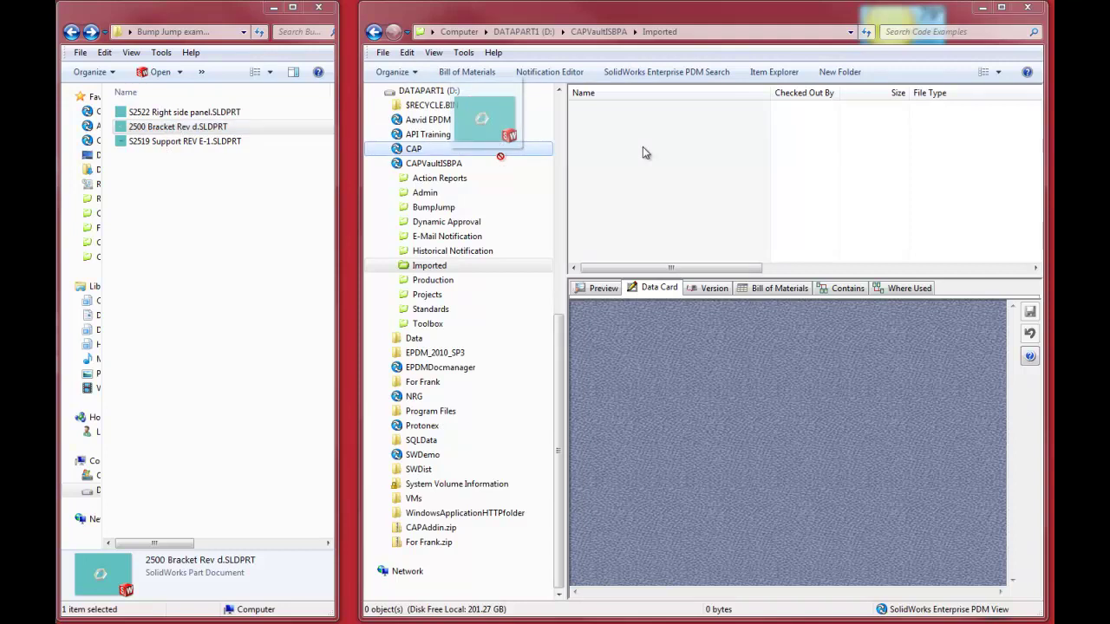
pyautogui.moveTo(643, 149); pyautogui.dragTo(642, 148)
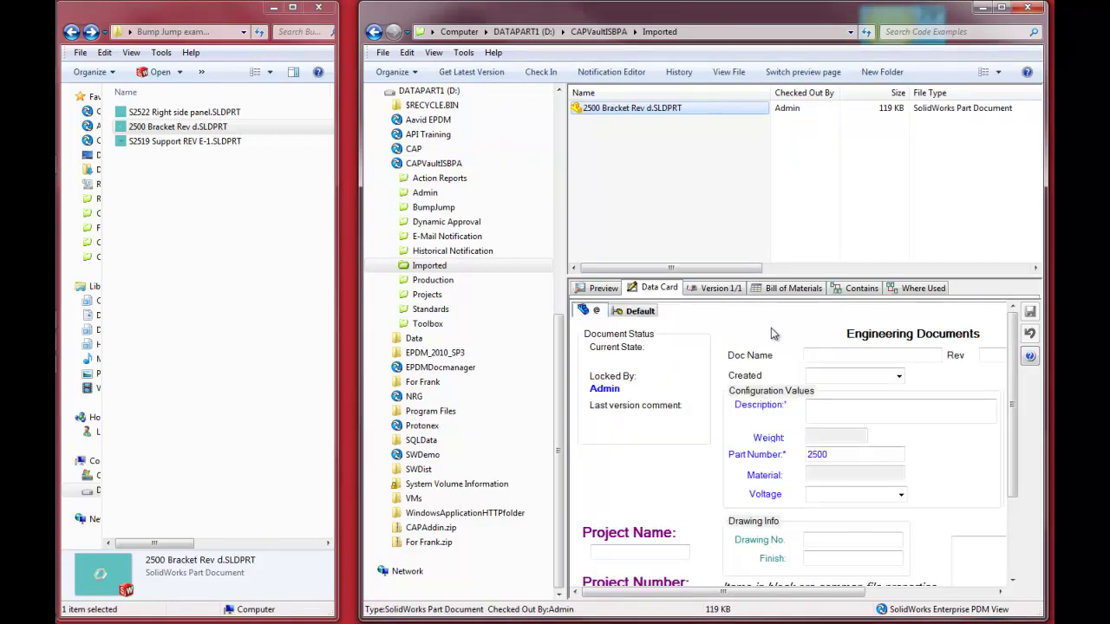
# Set Rev to D on the Default configuration of the bracket's data card and save the card.
pyautogui.click(989, 358)
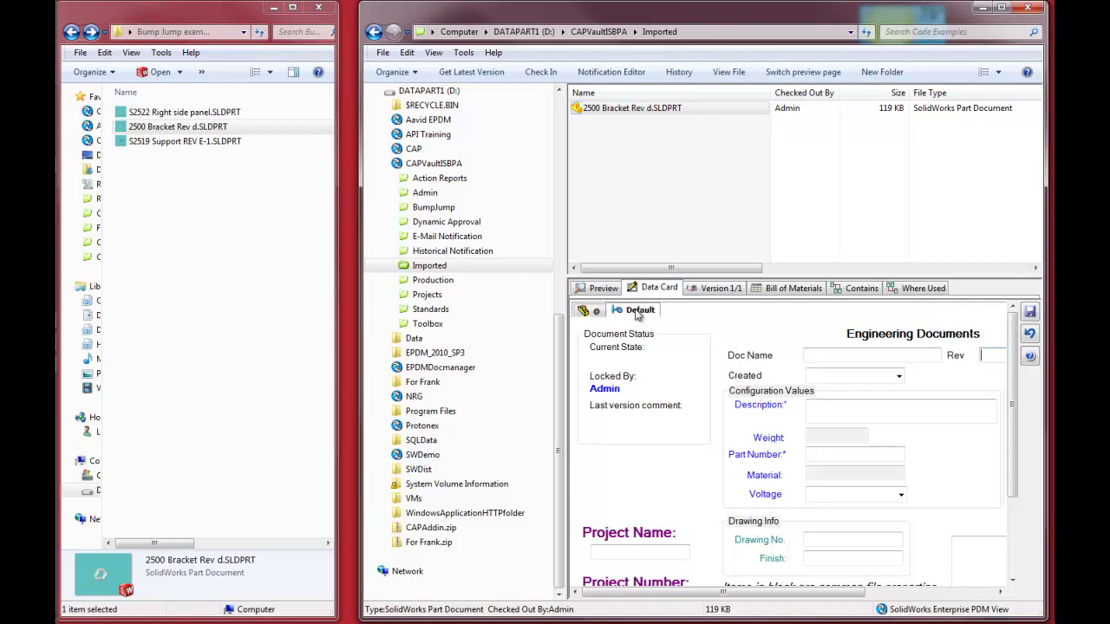
pyautogui.click(985, 355)
pyautogui.write('D')
pyautogui.click(1030, 312)
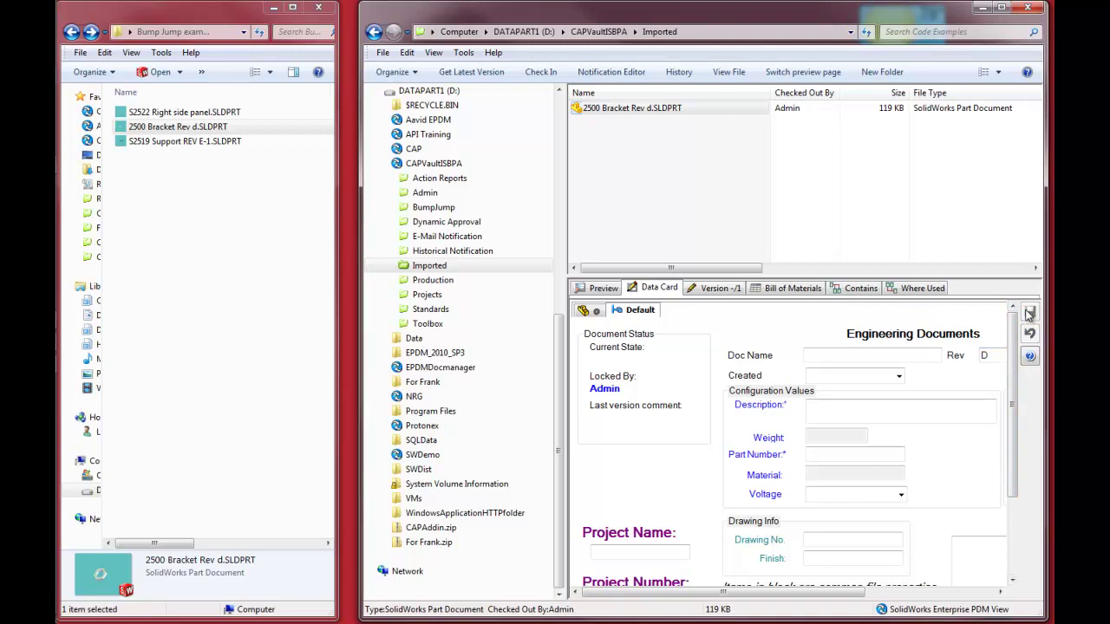
# Check 2500 Bracket Rev d.SLDPRT into the vault.
pyautogui.rightClick(593, 107)
pyautogui.click(629, 272)
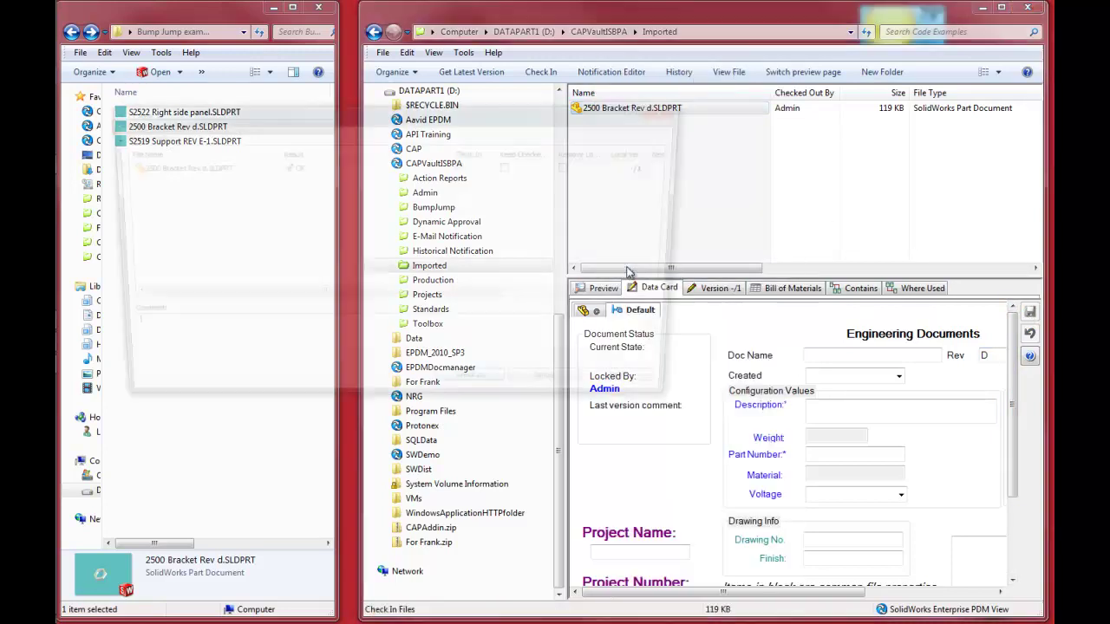
pyautogui.click(477, 393)
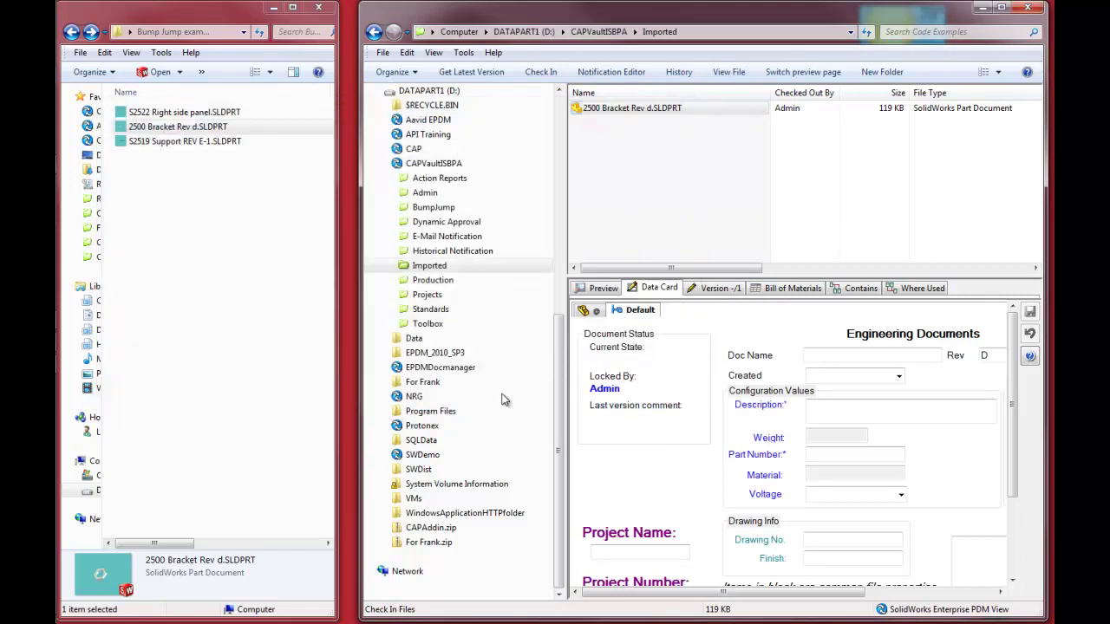
# Increment the revision of the checked-in 2500 Bracket file to A.
pyautogui.rightClick(610, 115)
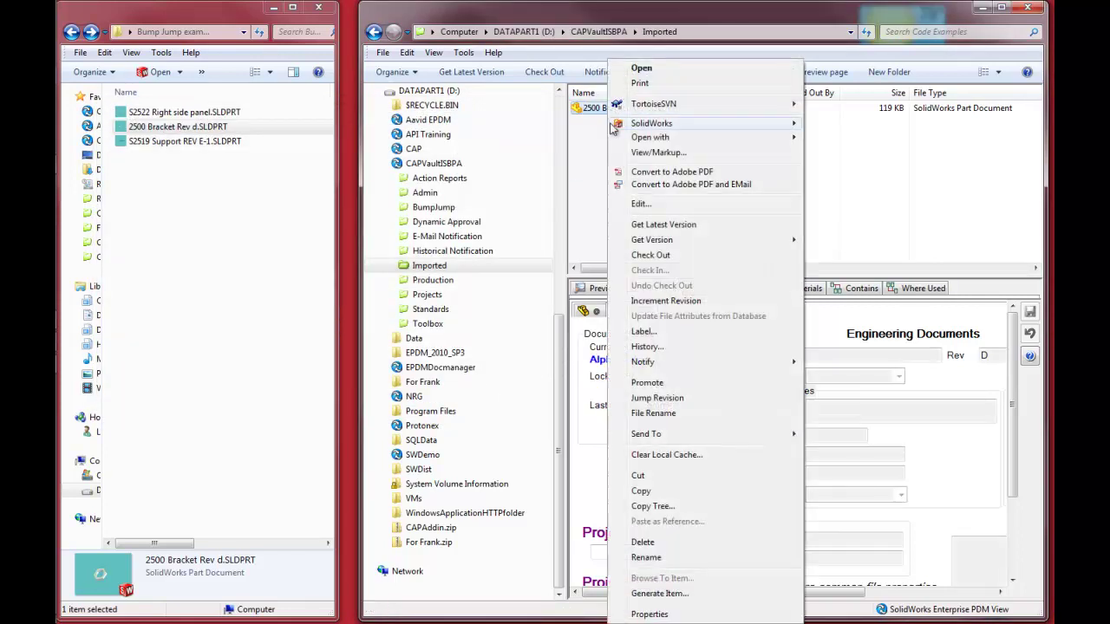
pyautogui.moveTo(654, 245)
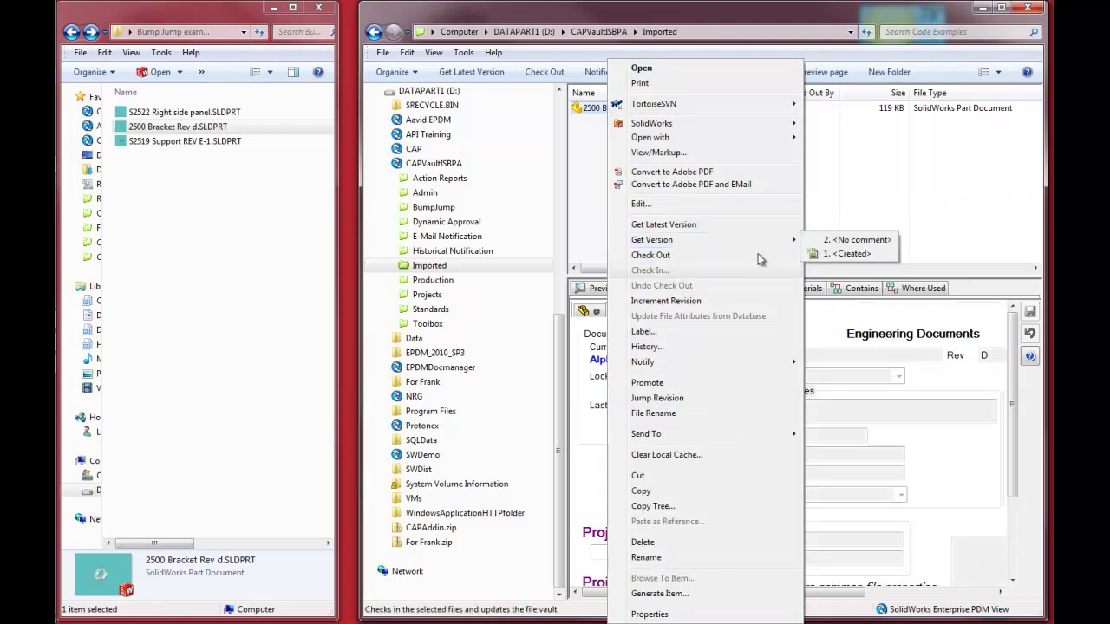
pyautogui.click(706, 301)
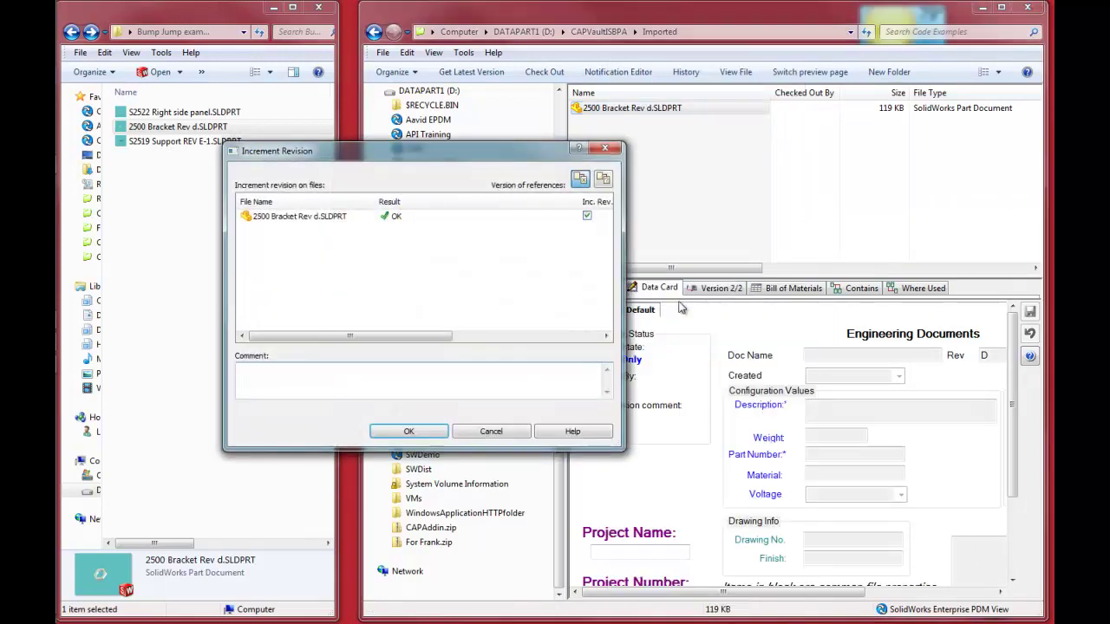
pyautogui.moveTo(393, 336); pyautogui.dragTo(538, 337)
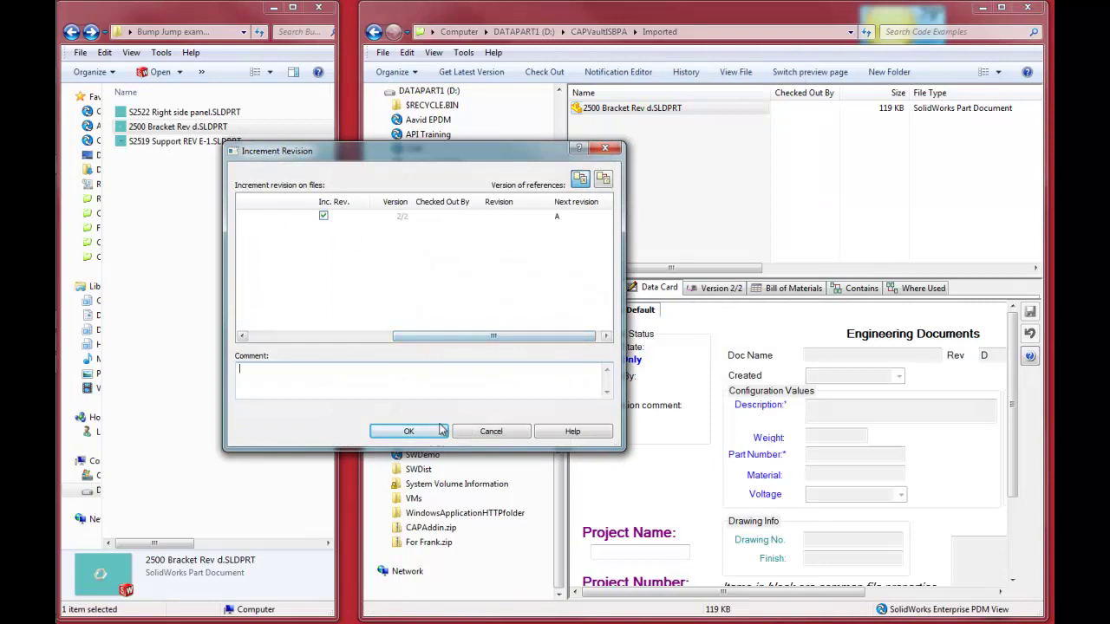
pyautogui.click(407, 432)
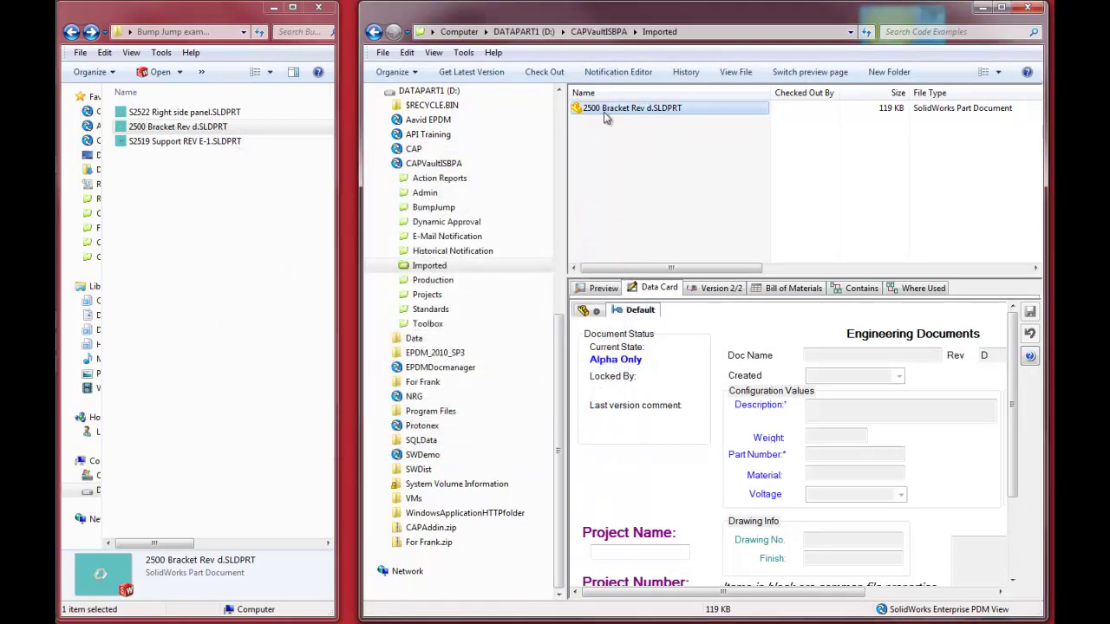
# Increment the revision of the 2500 Bracket file two more times, to B and C.
pyautogui.rightClick(603, 112)
pyautogui.click(661, 300)
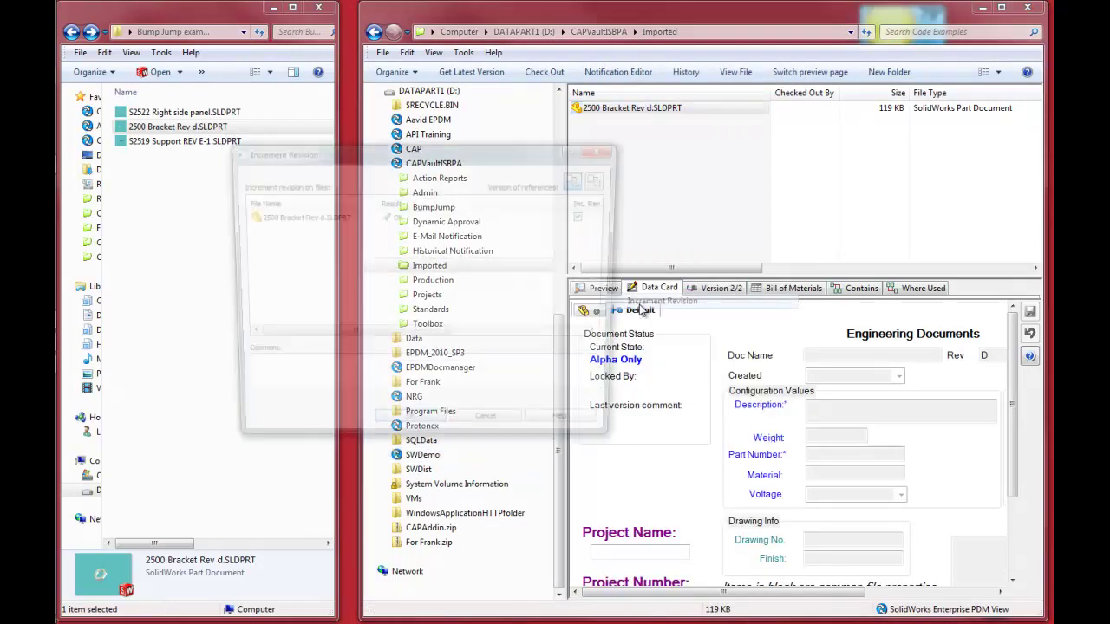
pyautogui.press('Escape')
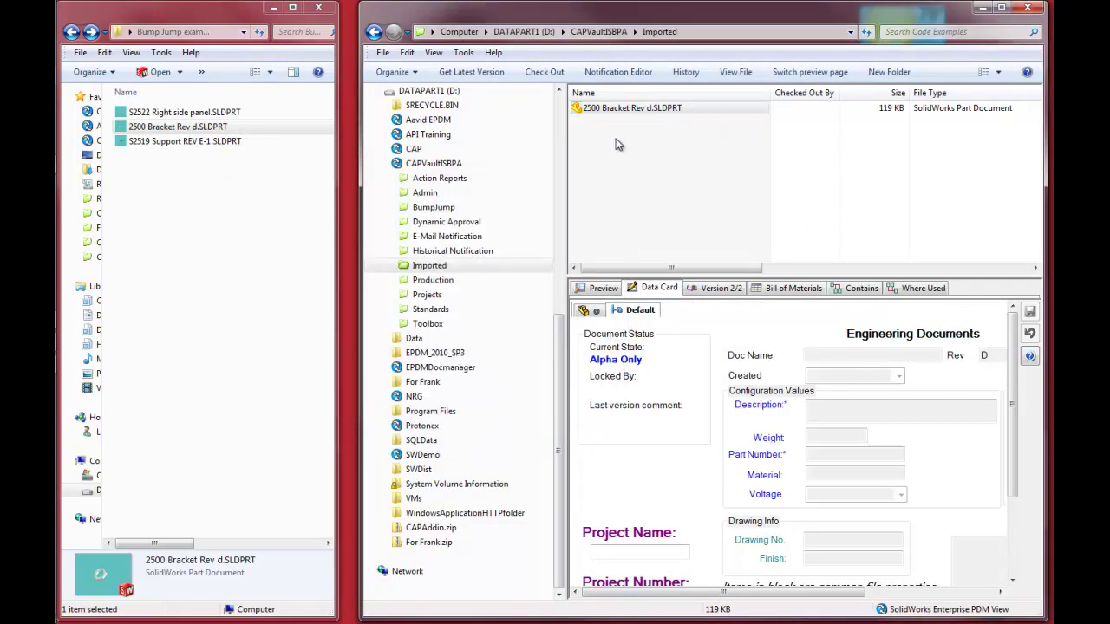
pyautogui.click(609, 111)
pyautogui.rightClick(609, 111)
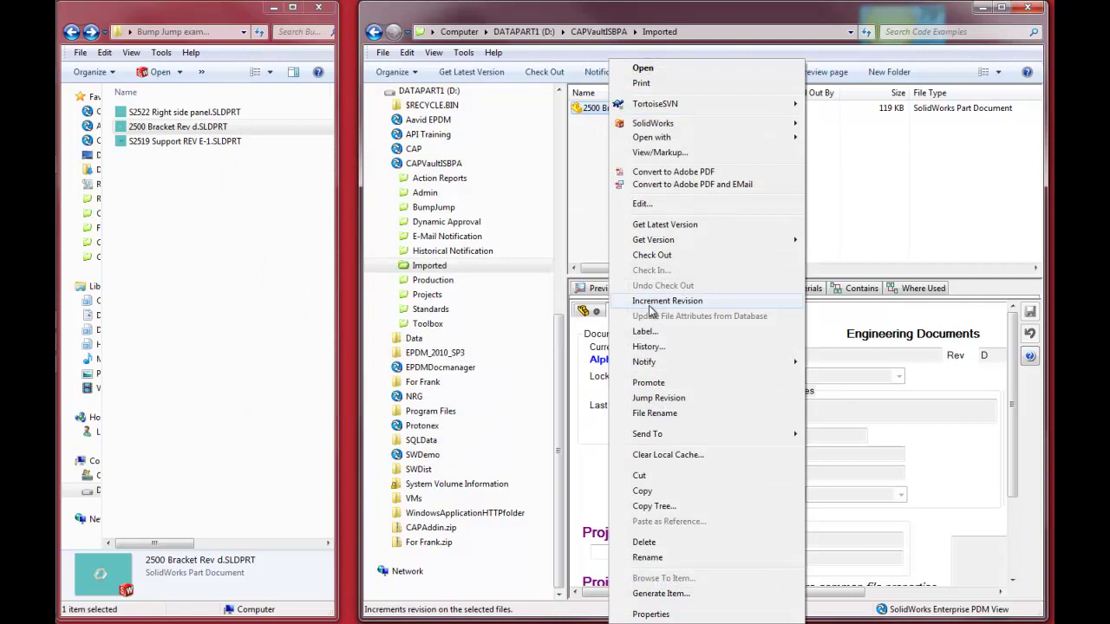
pyautogui.click(660, 297)
pyautogui.click(408, 432)
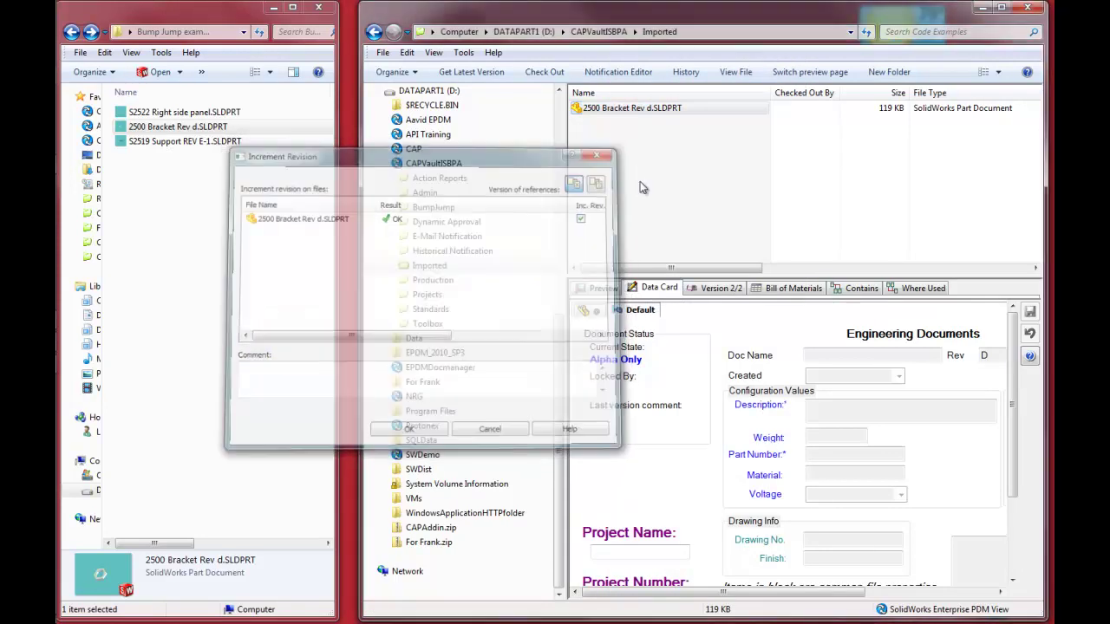
# Review the bracket's version and revision list.
pyautogui.rightClick(616, 110)
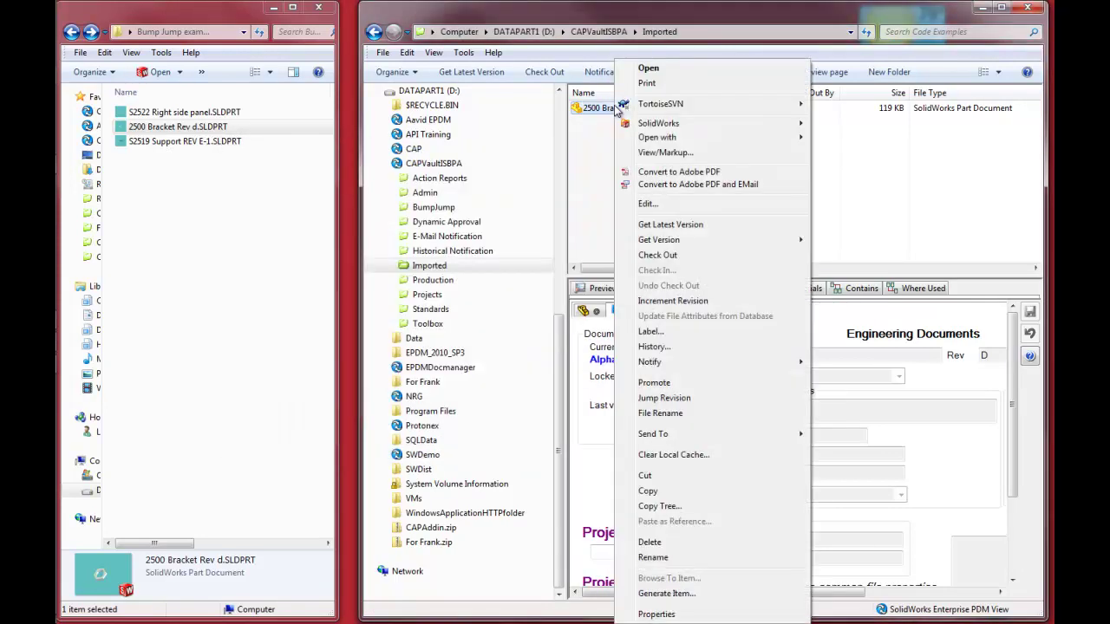
pyautogui.moveTo(669, 242)
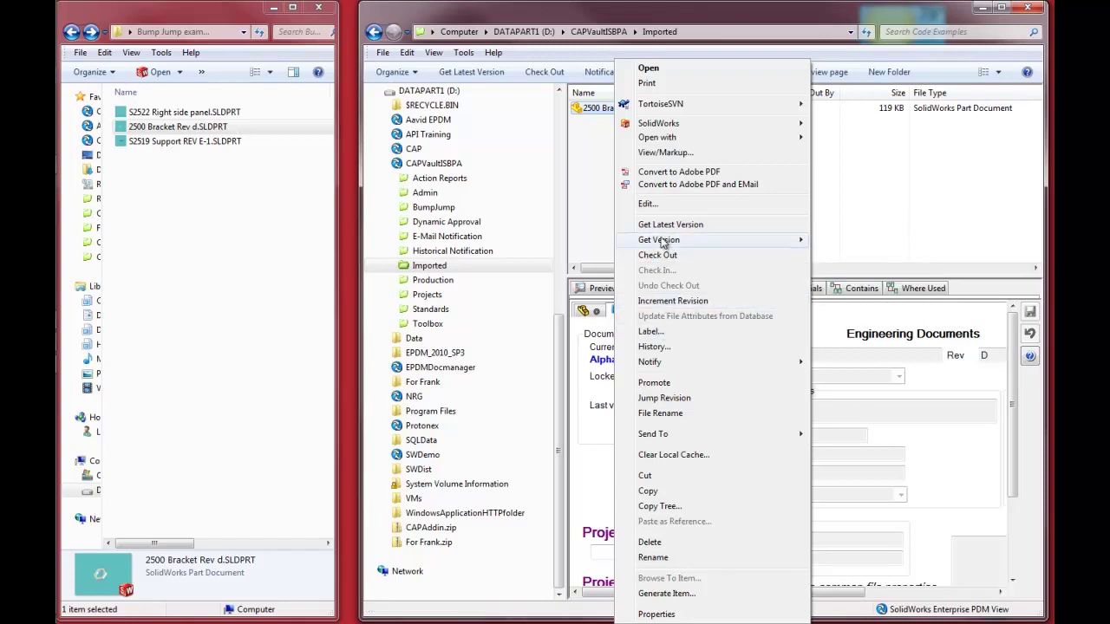
pyautogui.moveTo(662, 243)
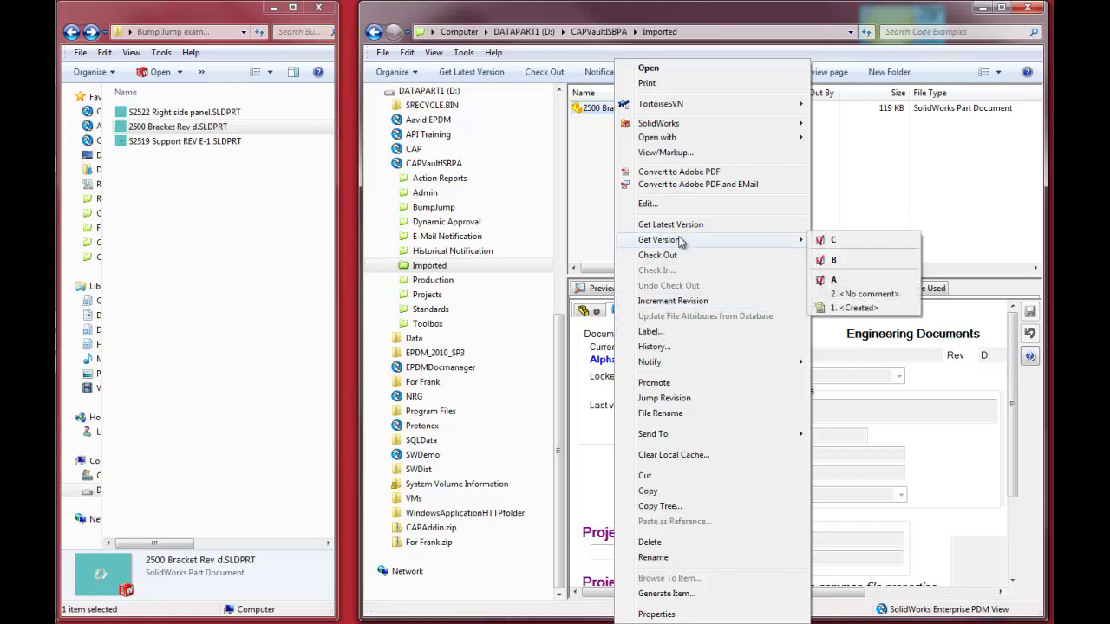
pyautogui.click(847, 243)
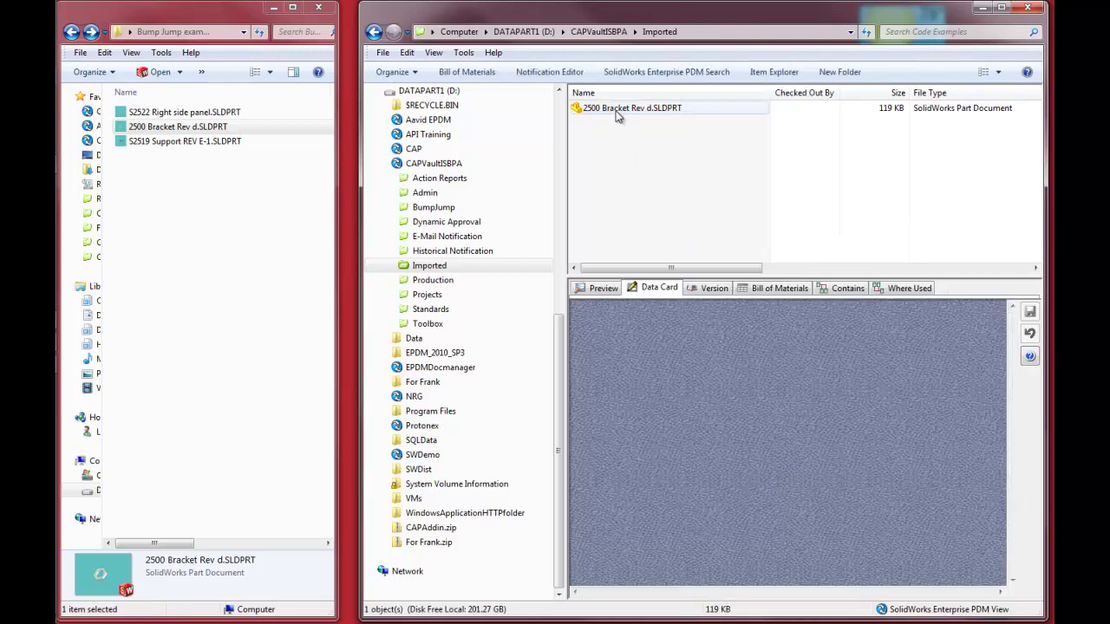
# Delete 2500 Bracket Rev d.SLDPRT from the Imported folder and confirm the deletion.
pyautogui.rightClick(618, 115)
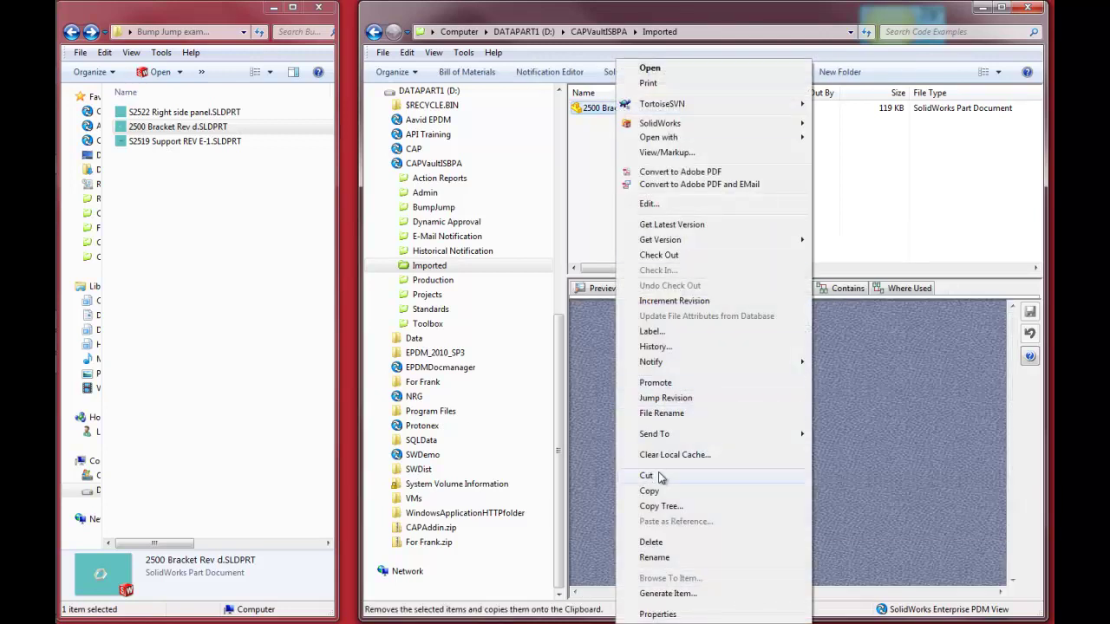
pyautogui.click(651, 542)
pyautogui.click(762, 338)
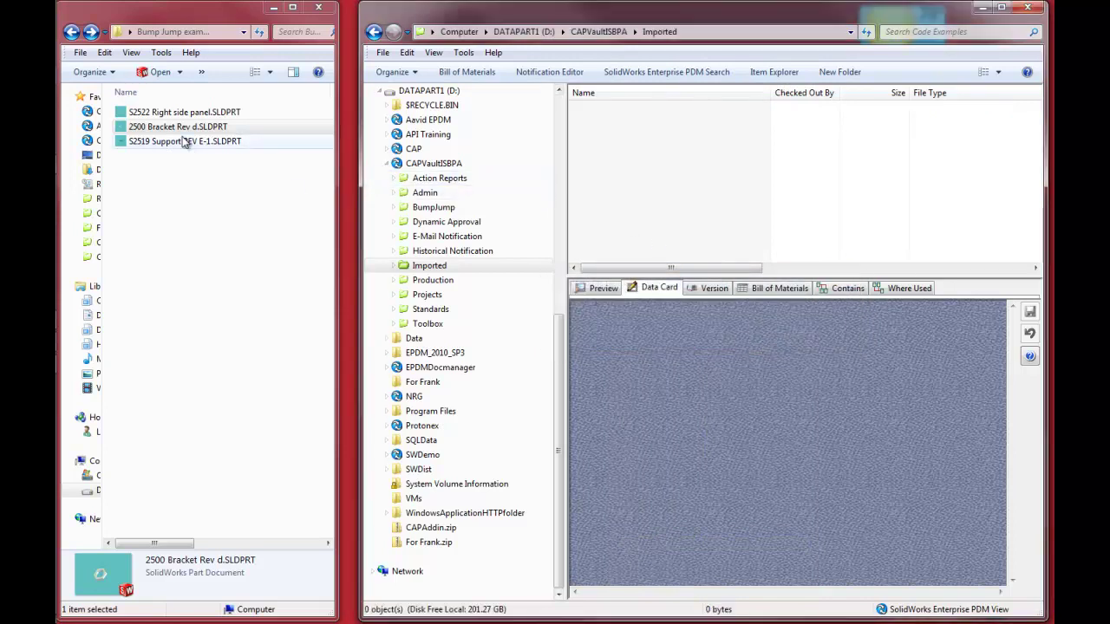
# Add a fresh copy of 2500 Bracket Rev d.SLDPRT to the Imported folder and check it in.
pyautogui.moveTo(171, 128); pyautogui.dragTo(663, 148)
pyautogui.rightClick(592, 112)
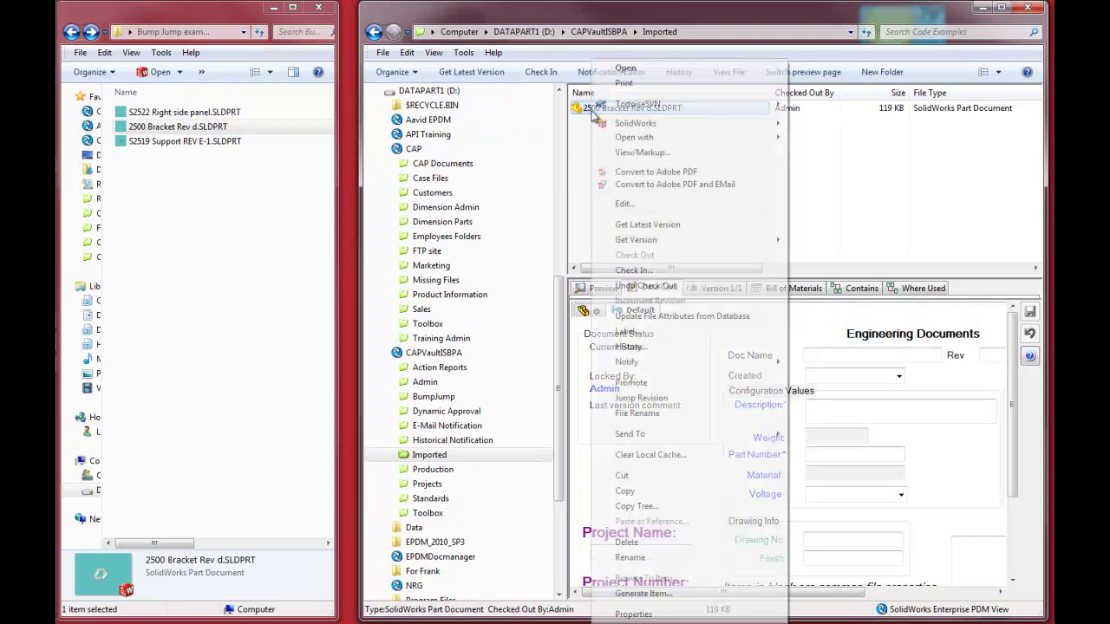
pyautogui.click(650, 270)
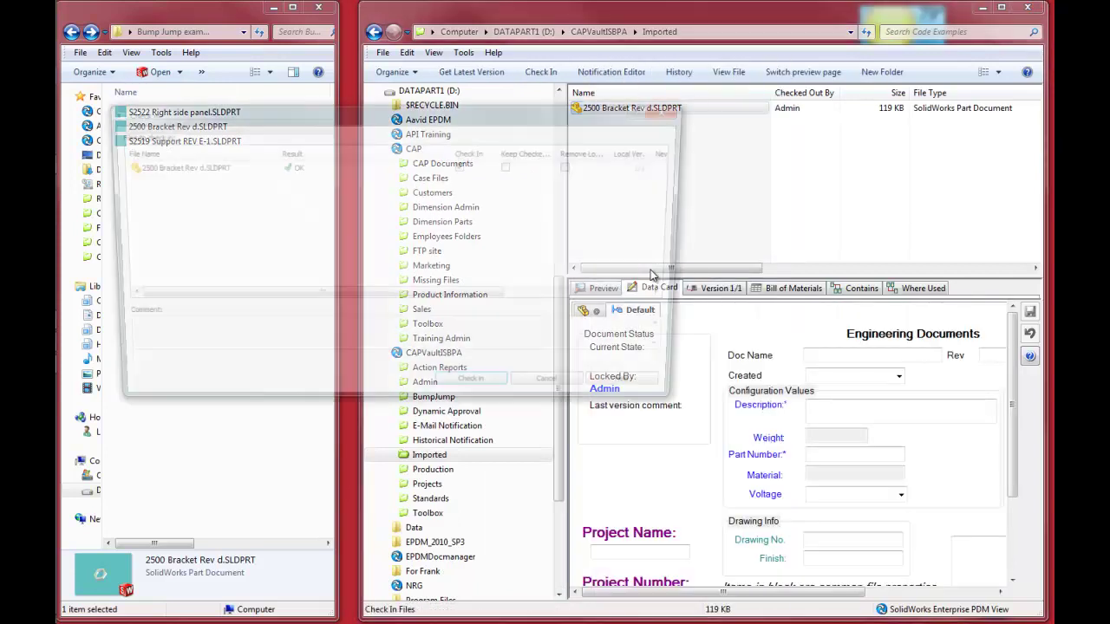
pyautogui.click(480, 393)
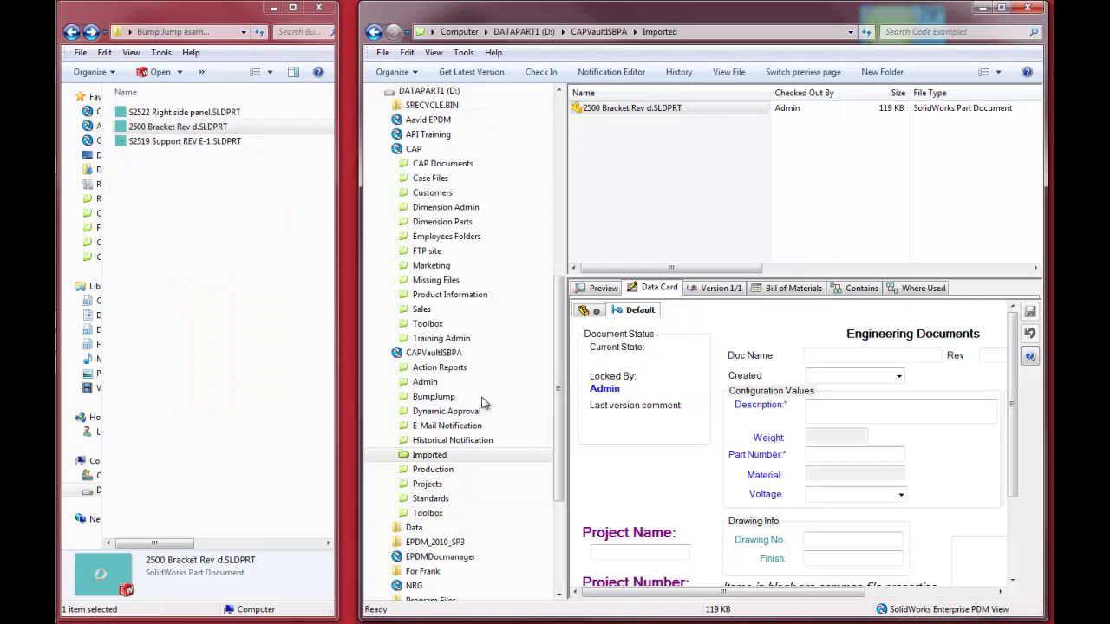
# Use Jump Revision on the checked-in bracket file to set its revision directly to D.
pyautogui.click(590, 113)
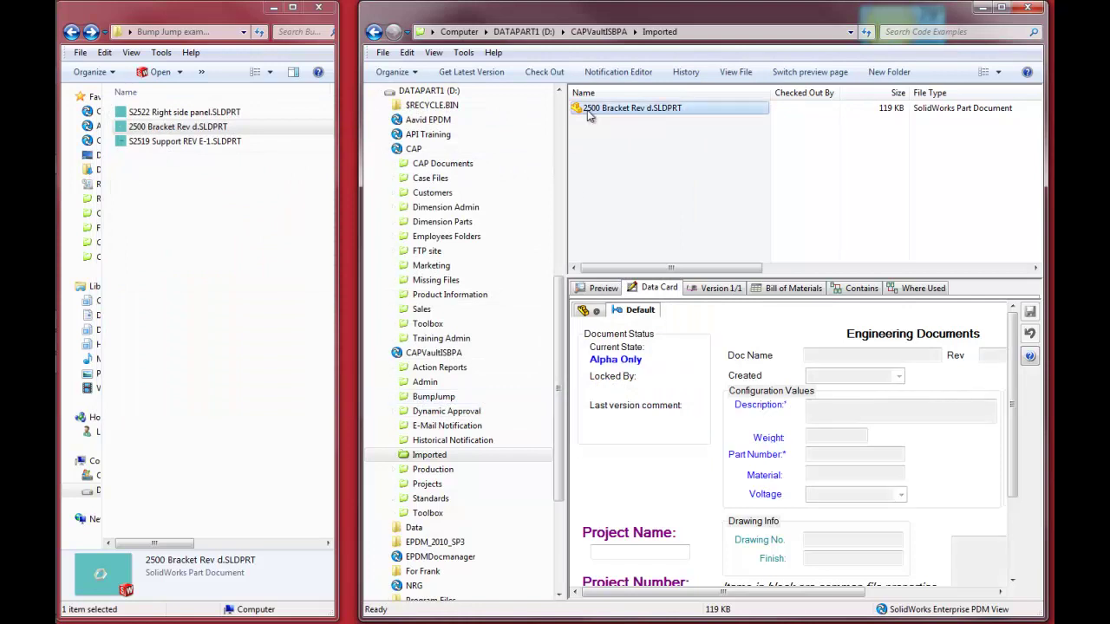
pyautogui.rightClick(589, 115)
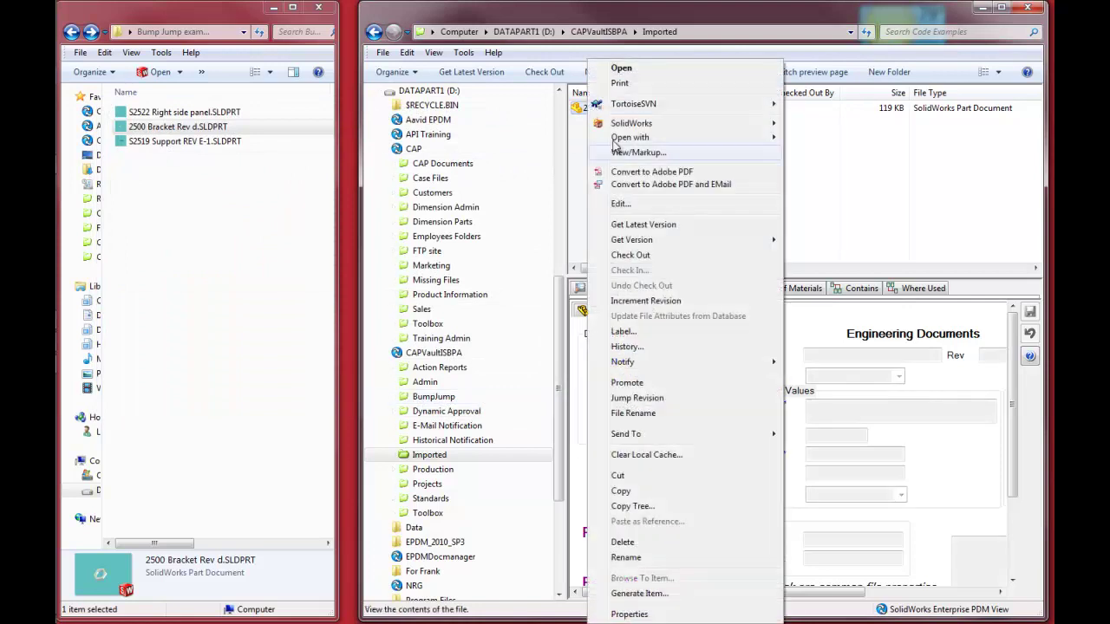
pyautogui.click(636, 401)
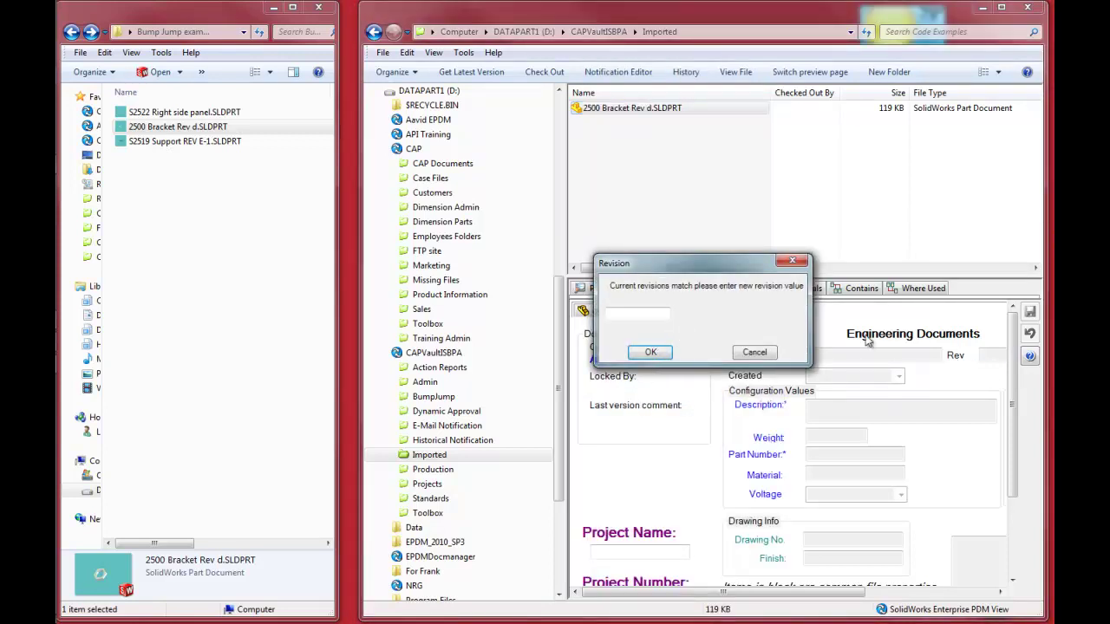
pyautogui.click(641, 316)
pyautogui.write('D')
pyautogui.click(651, 352)
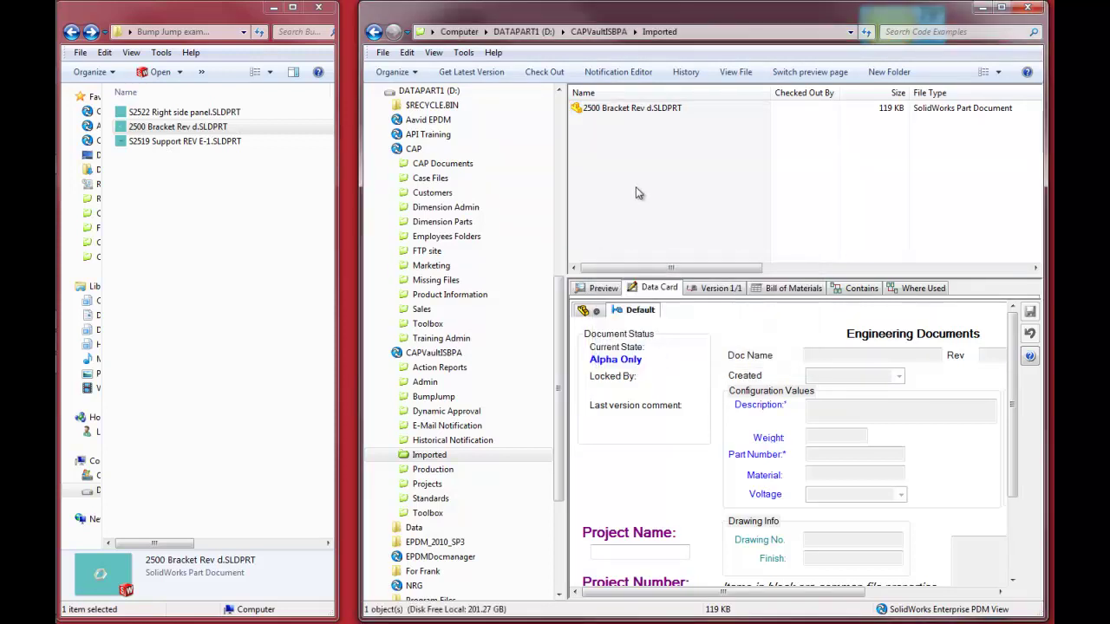
# Check the bracket's Rev on its data card and its list of available versions.
pyautogui.click(617, 108)
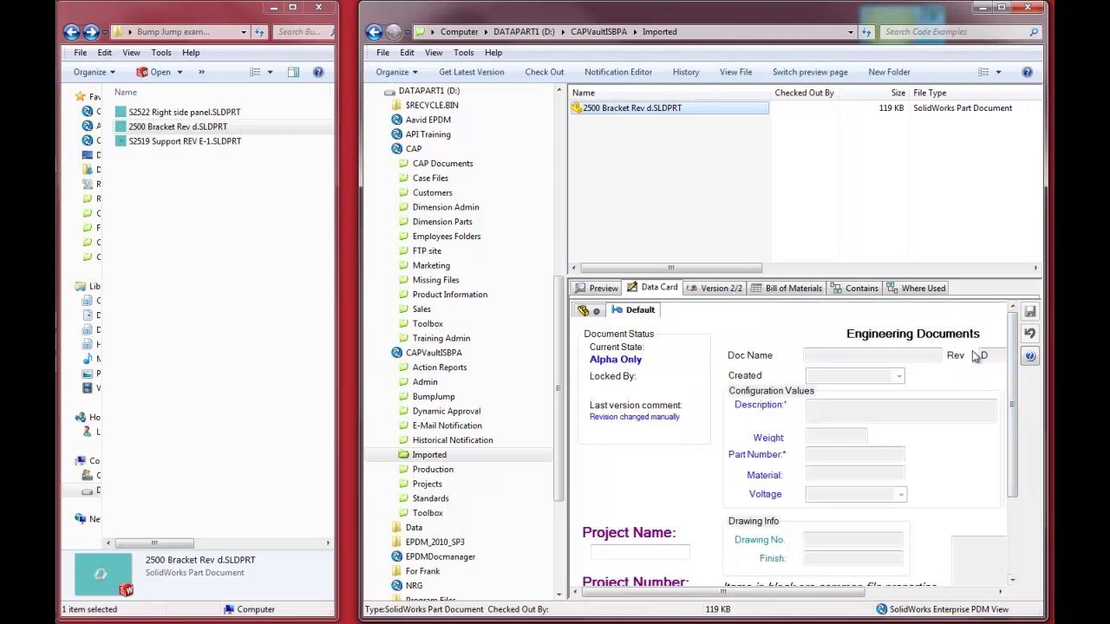
pyautogui.rightClick(602, 112)
pyautogui.moveTo(699, 243)
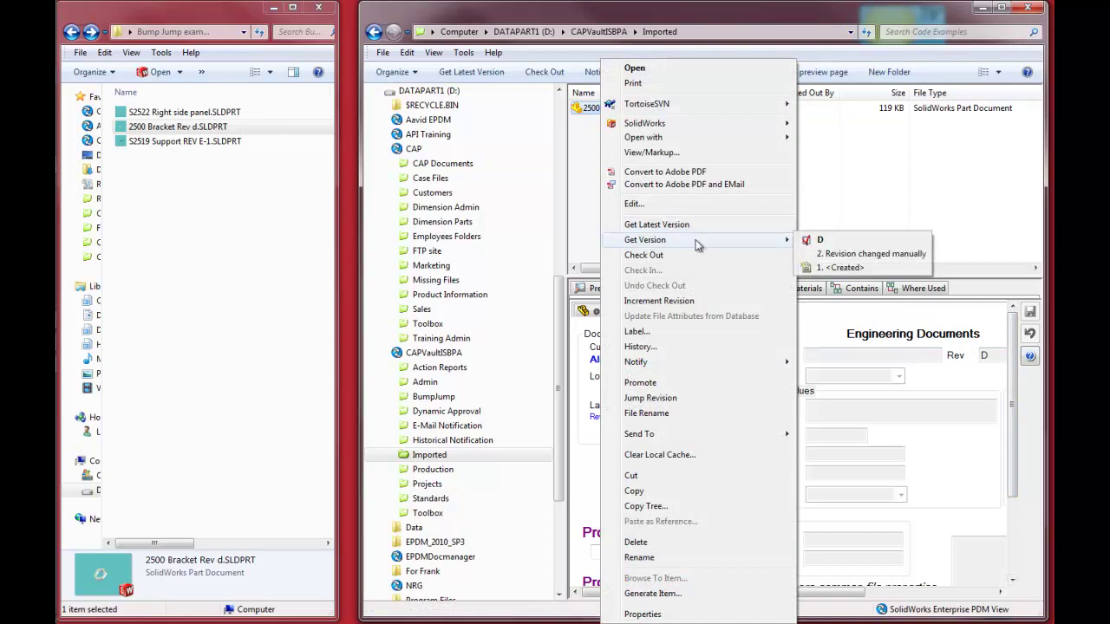
pyautogui.click(815, 240)
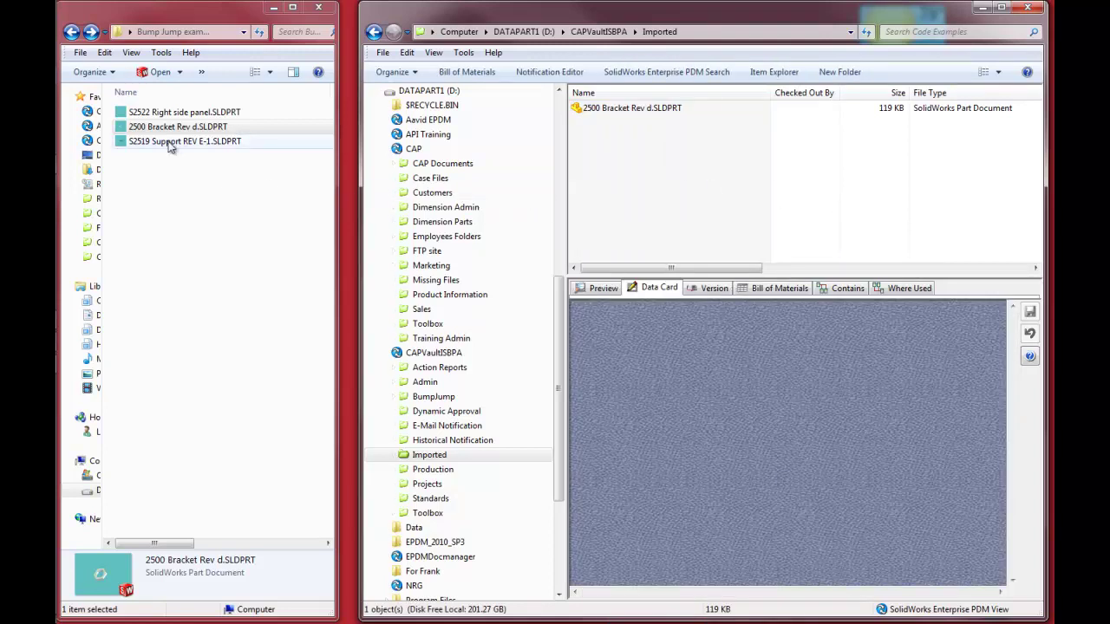
# Add S2519 Support REV E-1.SLDPRT from the Bump Jump examples folder to the vault's Imported folder and check it in.
pyautogui.moveTo(169, 146); pyautogui.dragTo(631, 168)
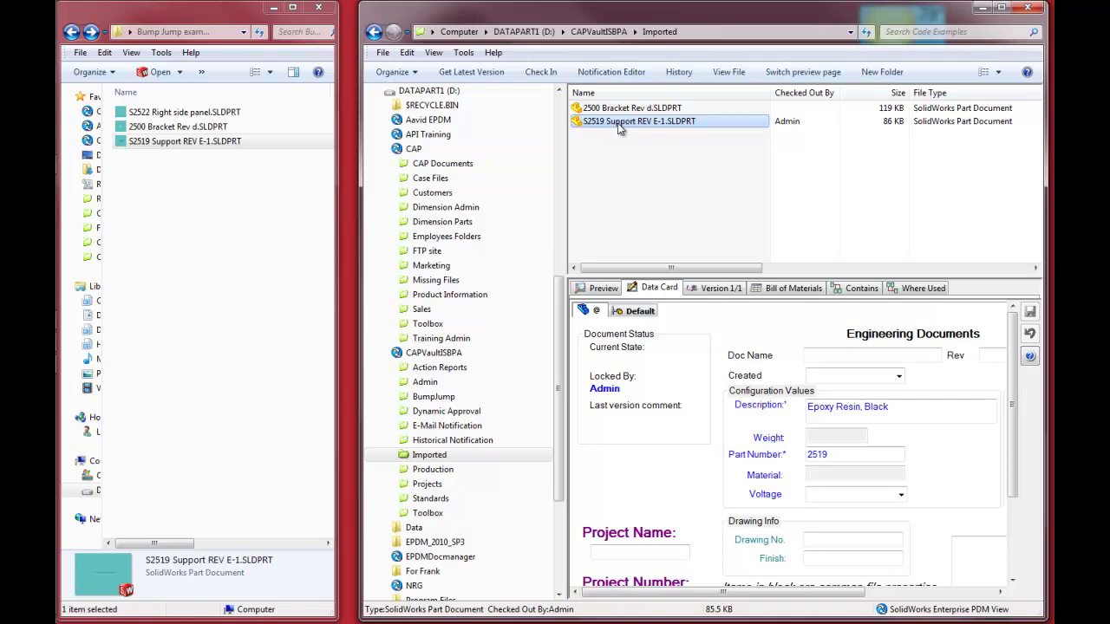
pyautogui.rightClick(619, 129)
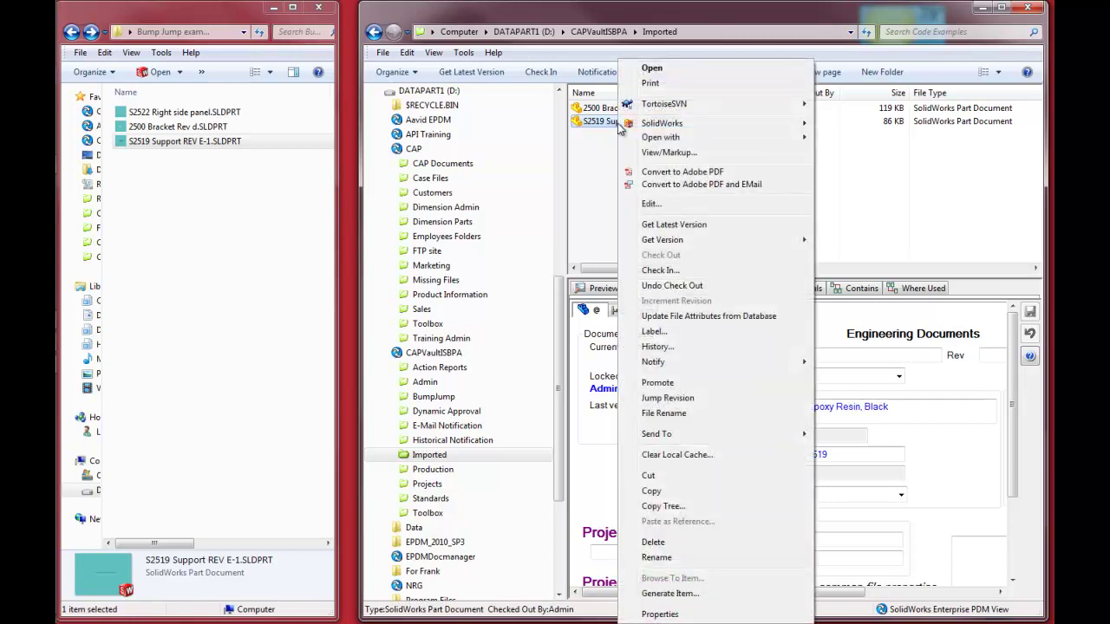
pyautogui.click(657, 271)
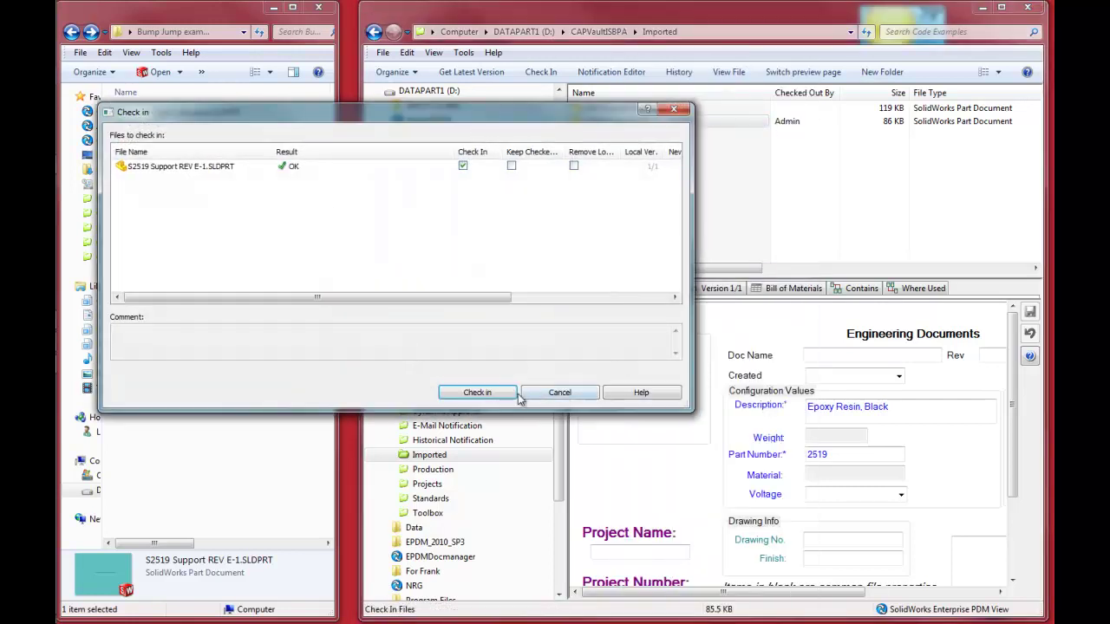
pyautogui.click(484, 397)
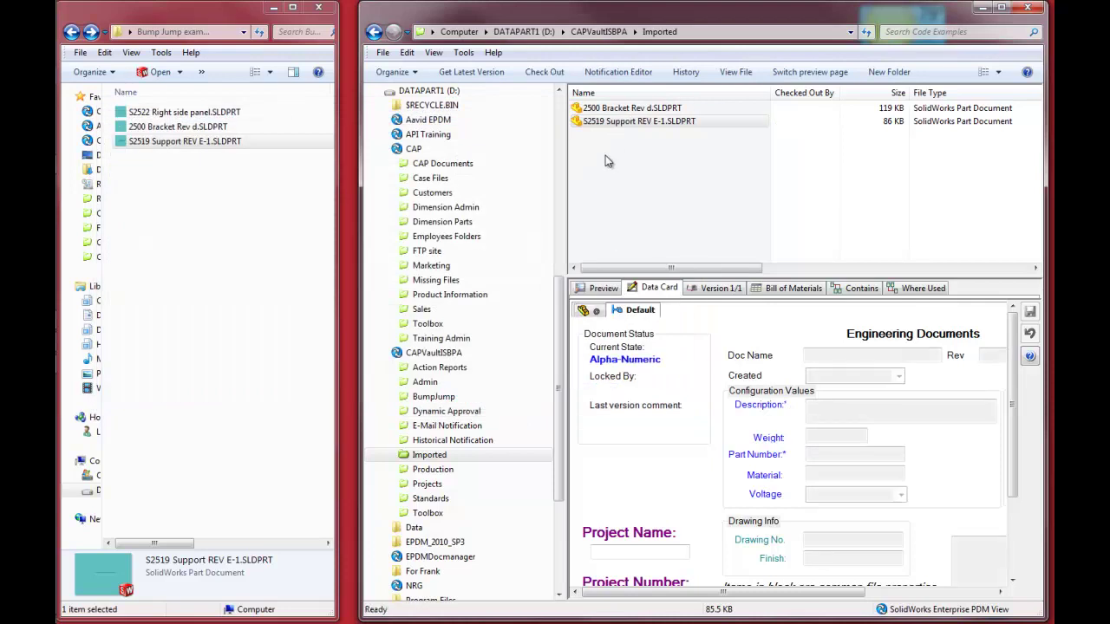
# Use Jump Revision on the checked-in S2519 Support REV E-1.SLDPRT to set its revision to E1.
pyautogui.rightClick(603, 124)
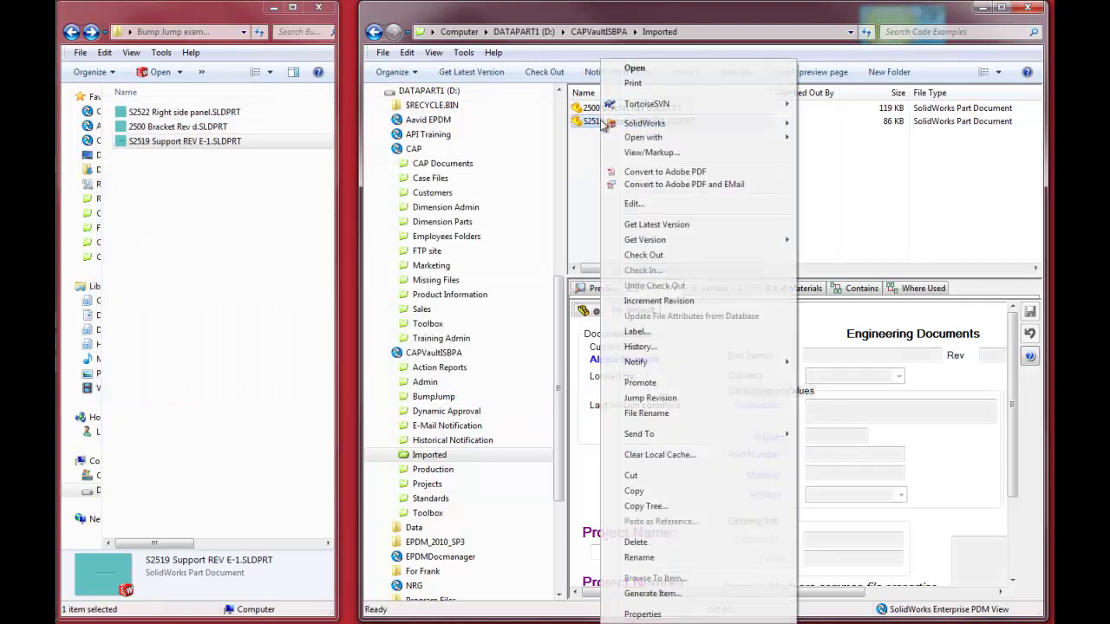
pyautogui.click(650, 398)
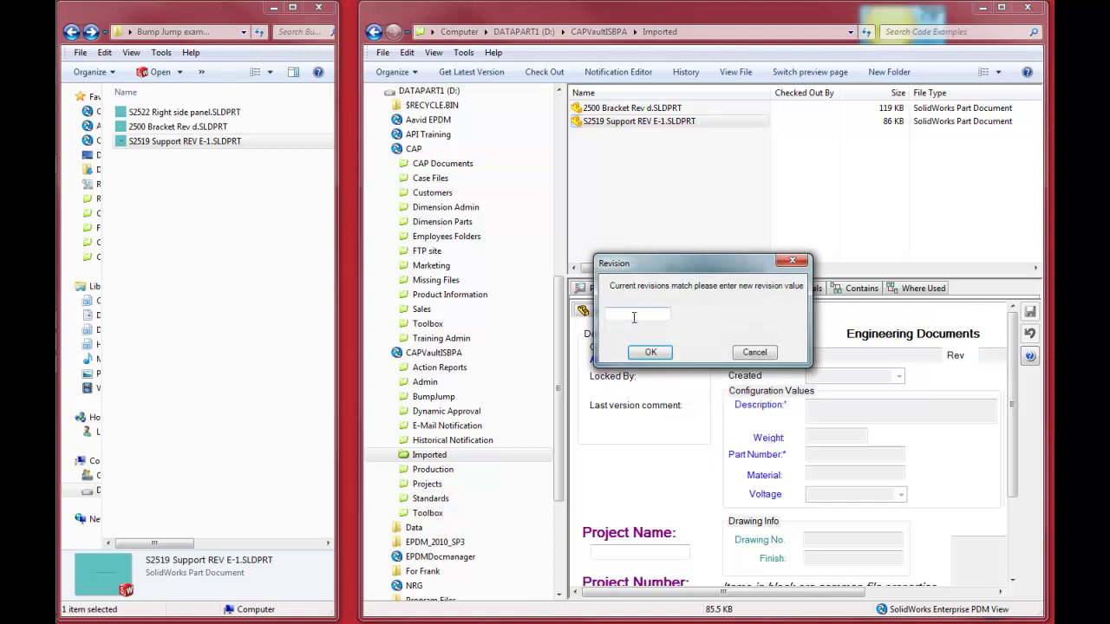
pyautogui.write('E1')
pyautogui.click(646, 353)
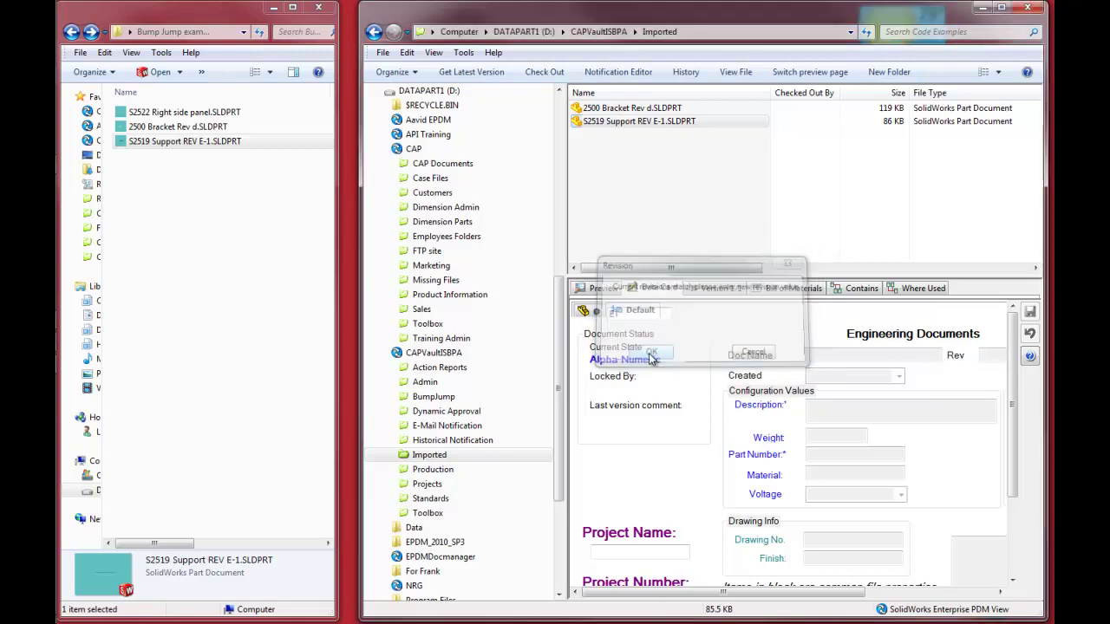
pyautogui.click(625, 177)
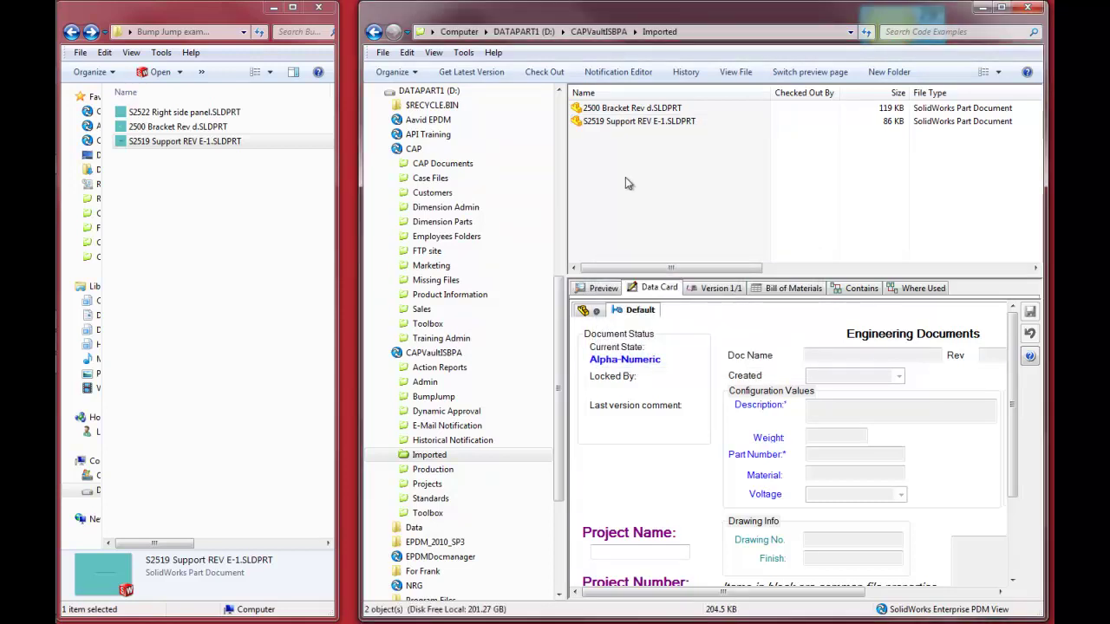
# Check the list of available versions for S2519 Support REV E-1.SLDPRT.
pyautogui.rightClick(614, 128)
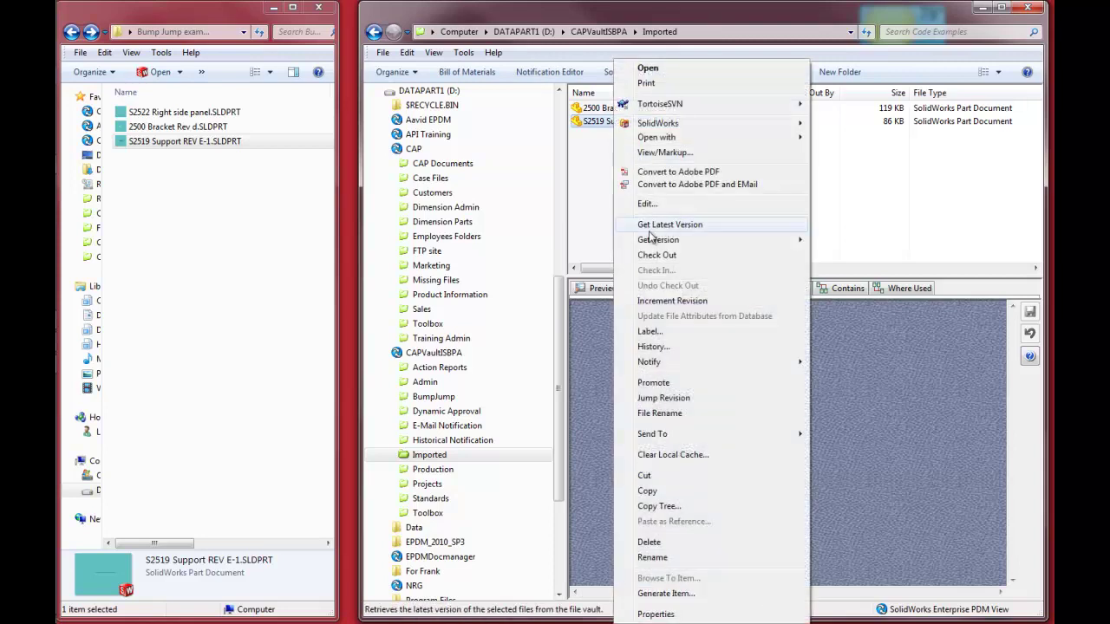
pyautogui.moveTo(652, 239)
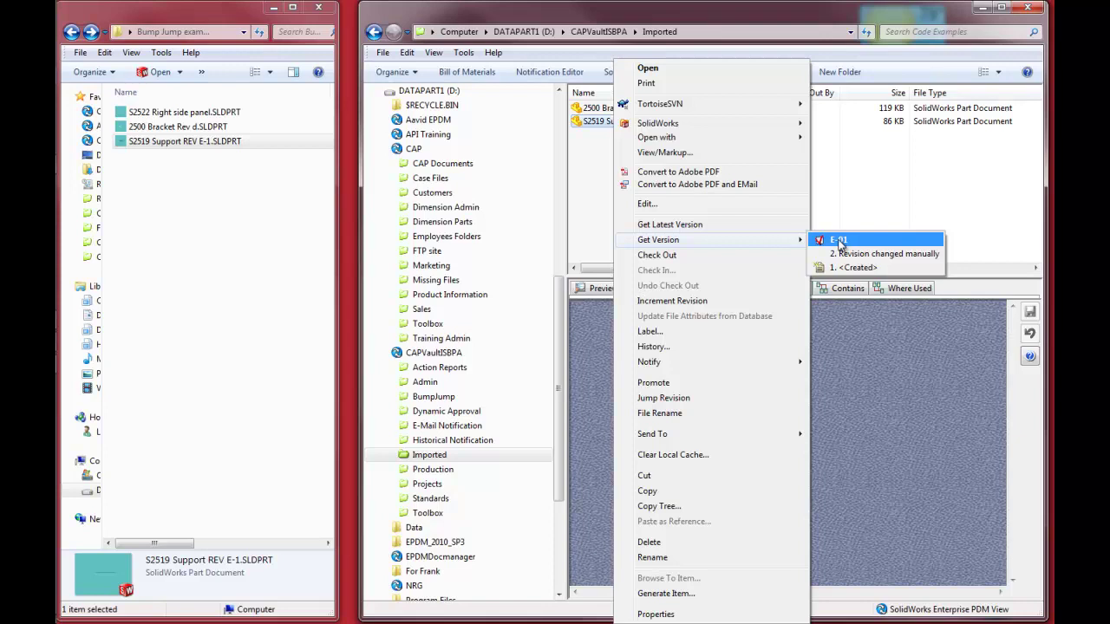
pyautogui.click(839, 240)
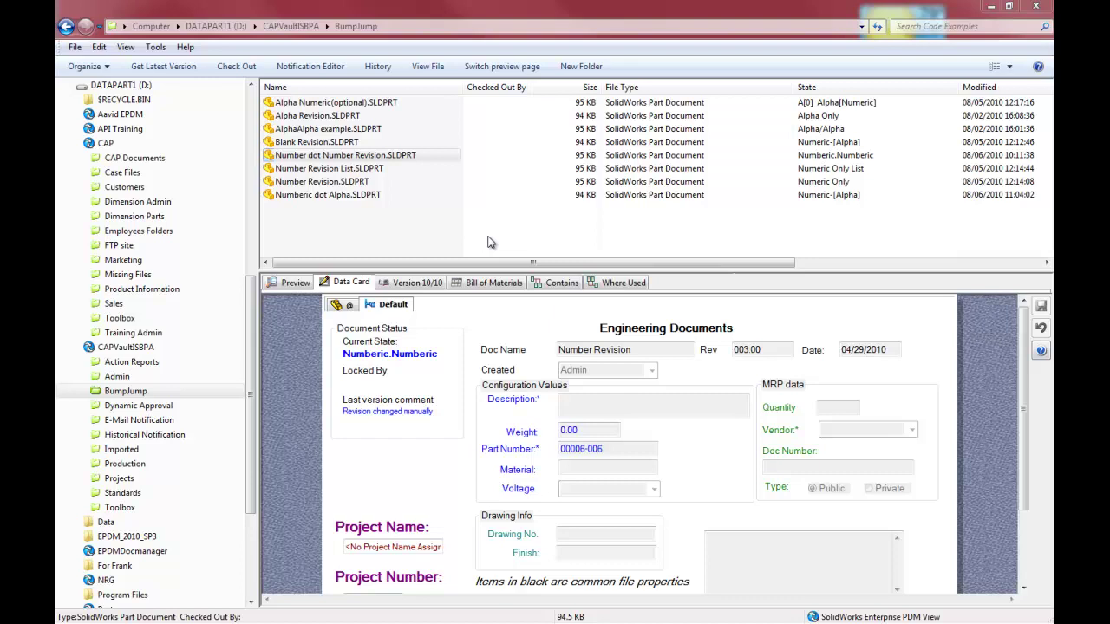
# Preview the next revision that Increment Revision would give Number dot Number Revision.SLDPRT in the BumpJump folder, without applying it.
pyautogui.rightClick(308, 155)
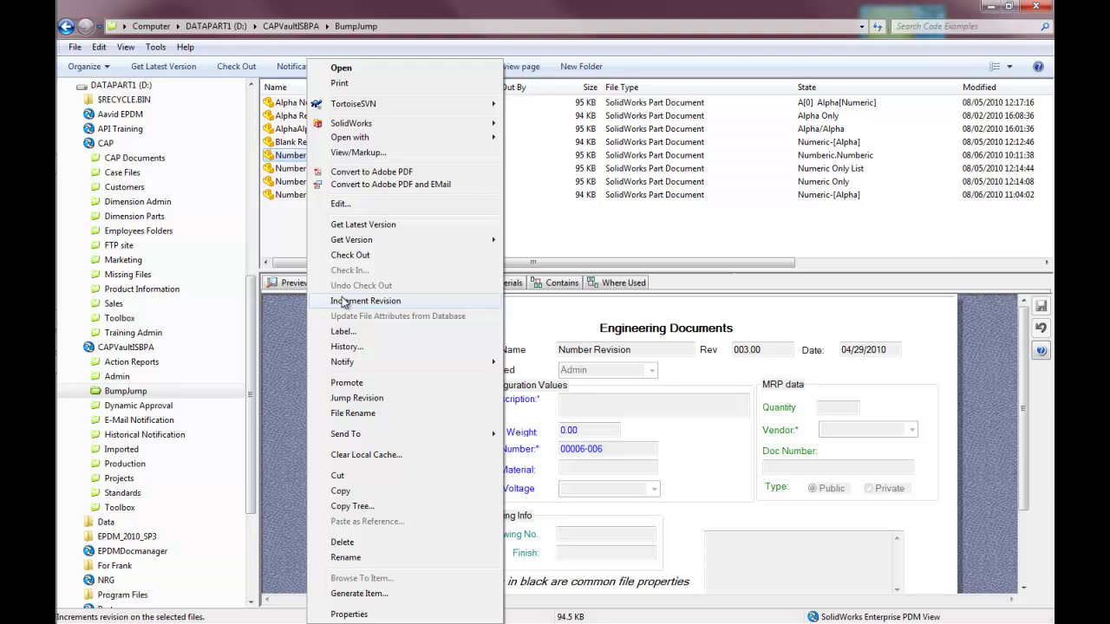
pyautogui.click(343, 301)
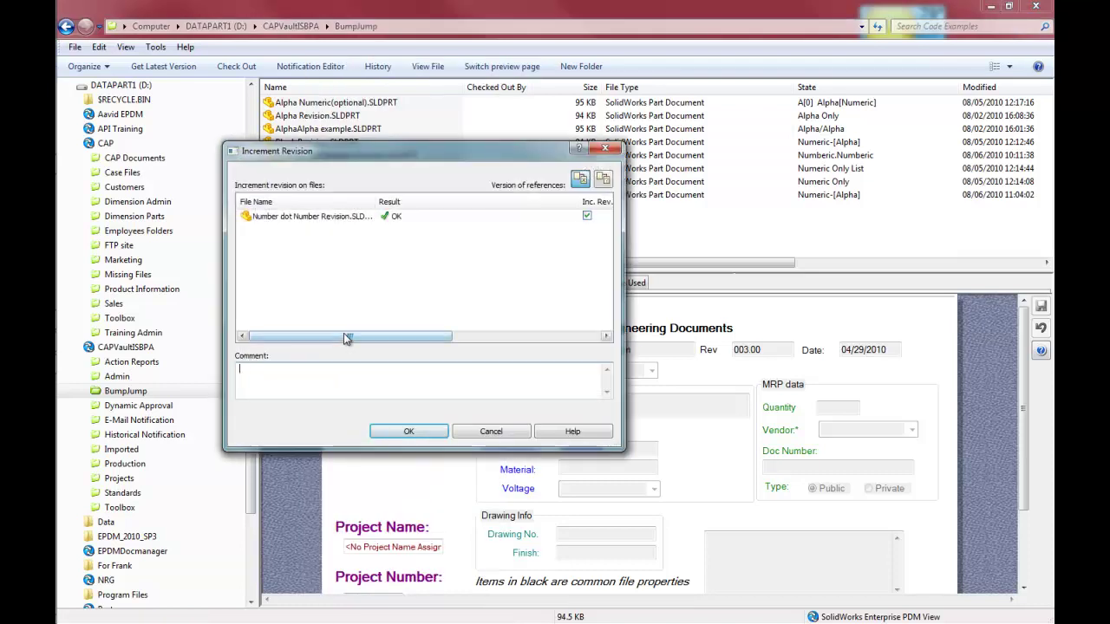
pyautogui.moveTo(341, 337); pyautogui.dragTo(490, 350)
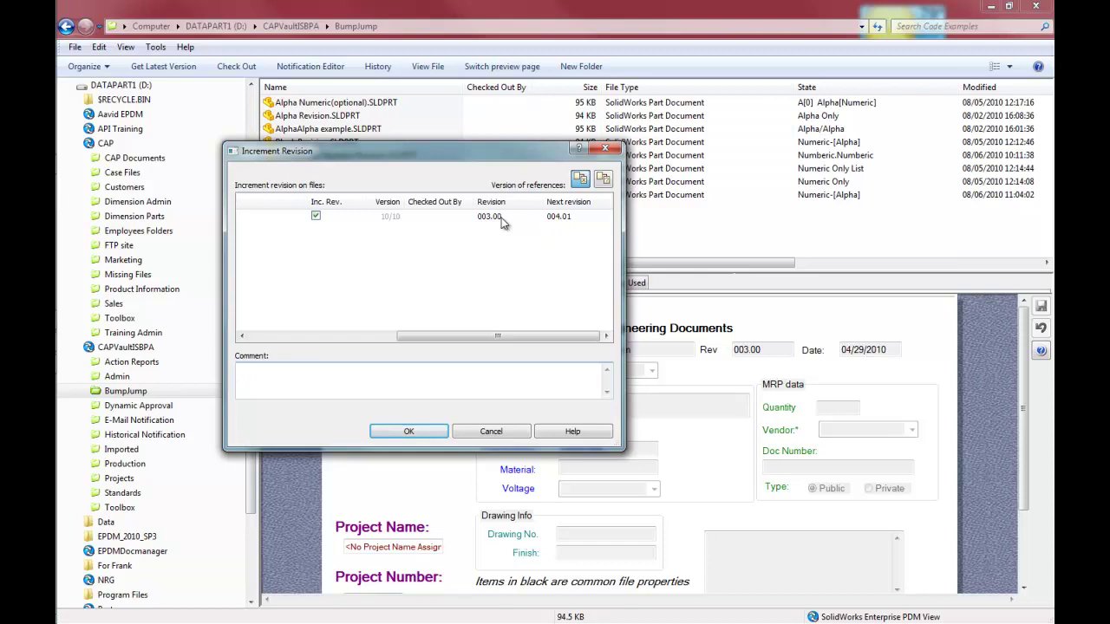
pyautogui.click(491, 434)
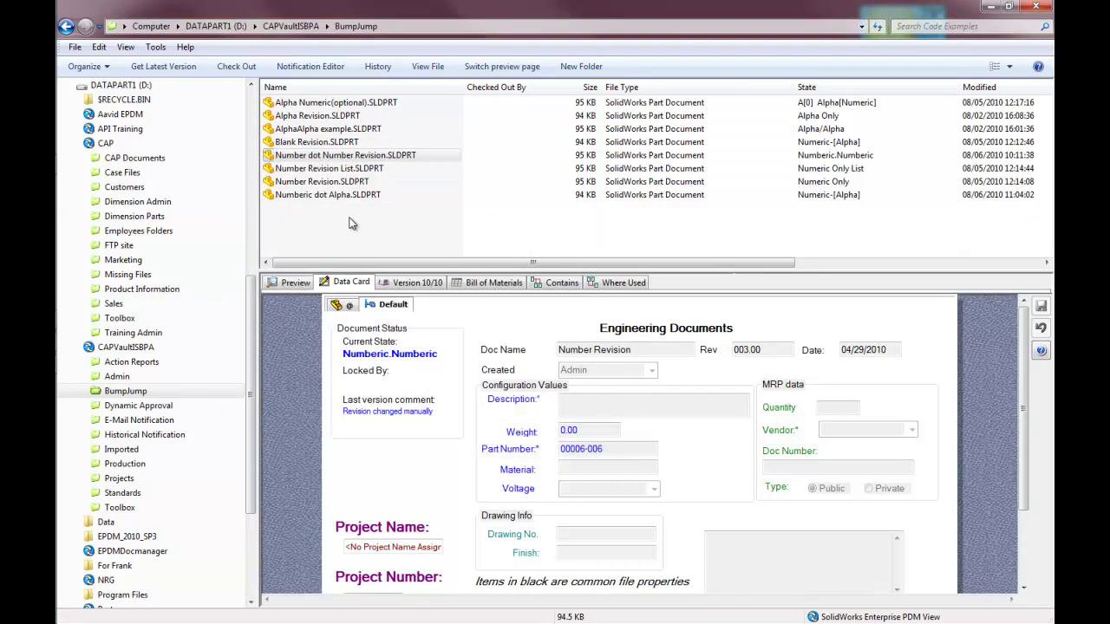
# Promote Number dot Number Revision.SLDPRT in the BumpJump folder.
pyautogui.click(299, 157)
pyautogui.rightClick(324, 156)
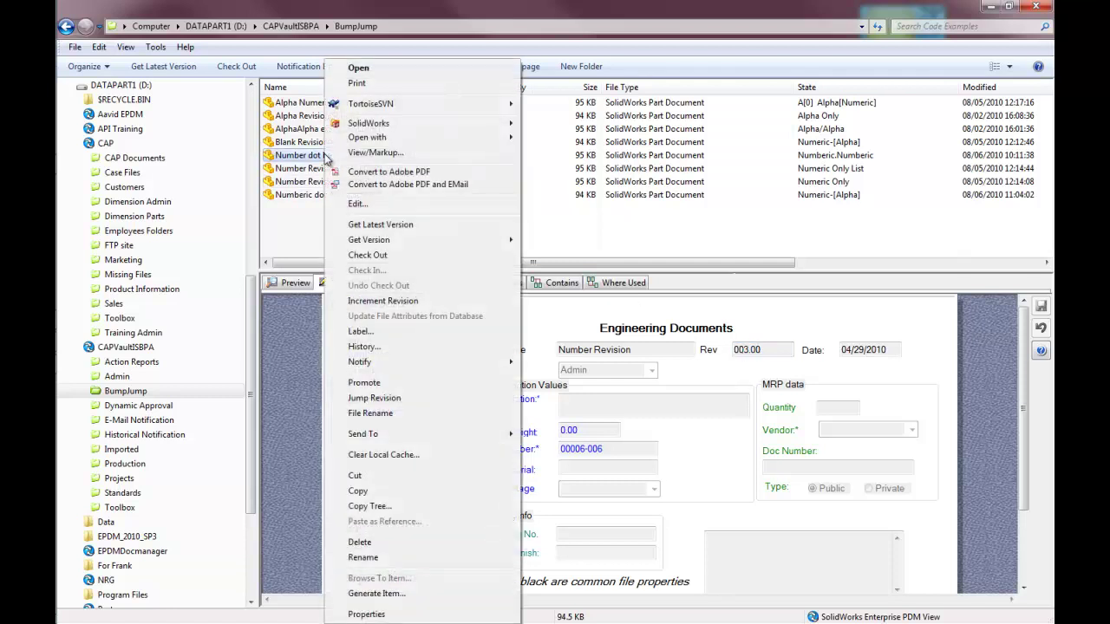
pyautogui.click(368, 385)
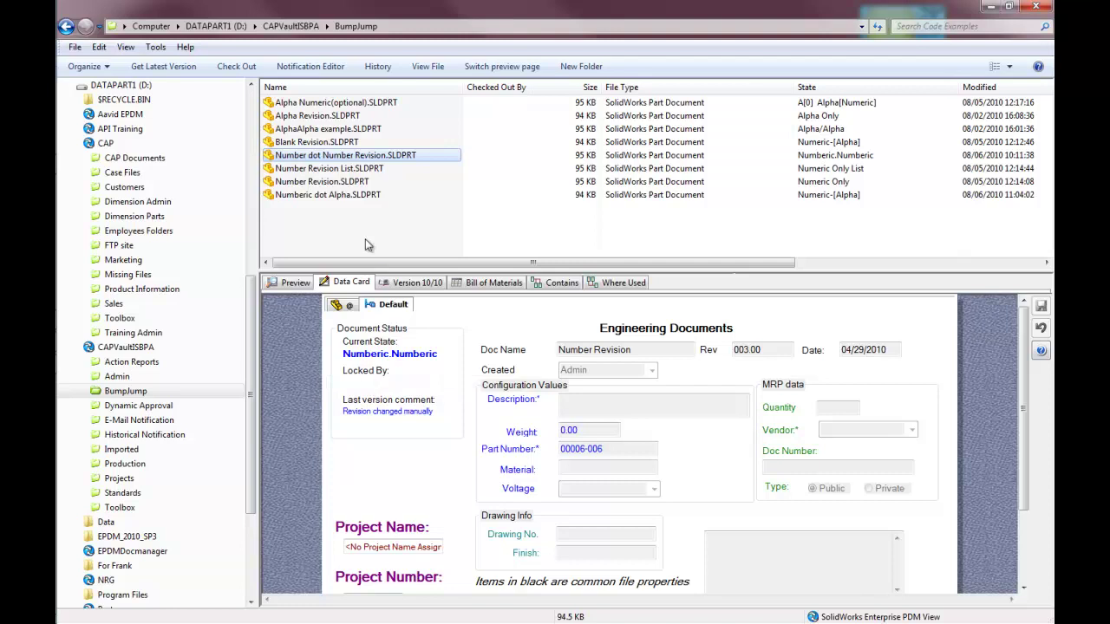
# Check the promoted file's Rev on its refreshed data card and its list of available versions.
pyautogui.click(333, 168)
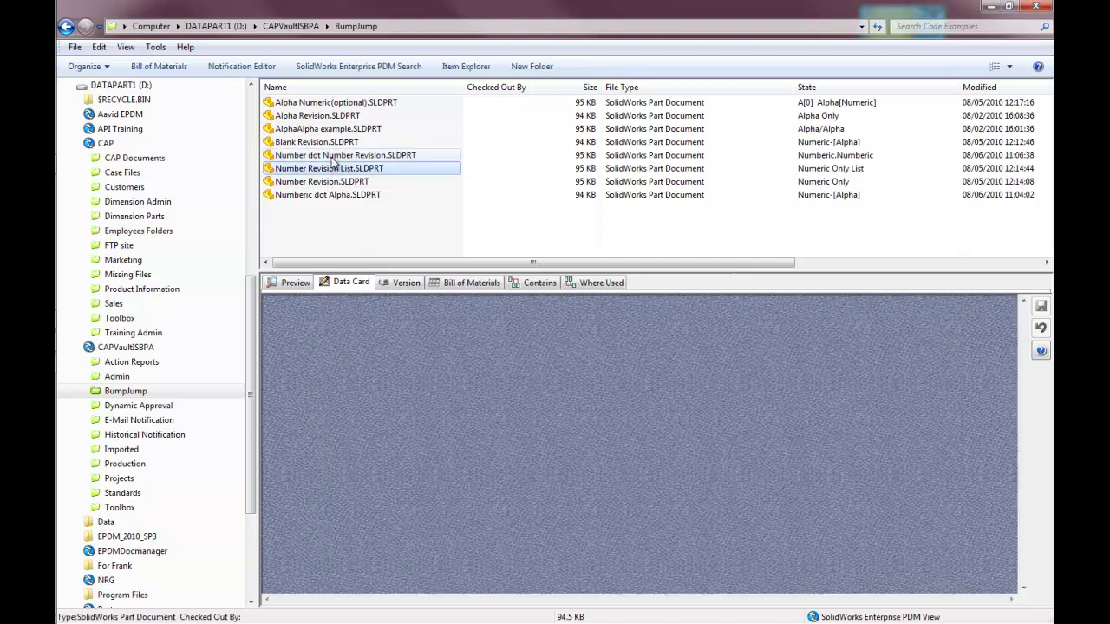
pyautogui.click(329, 156)
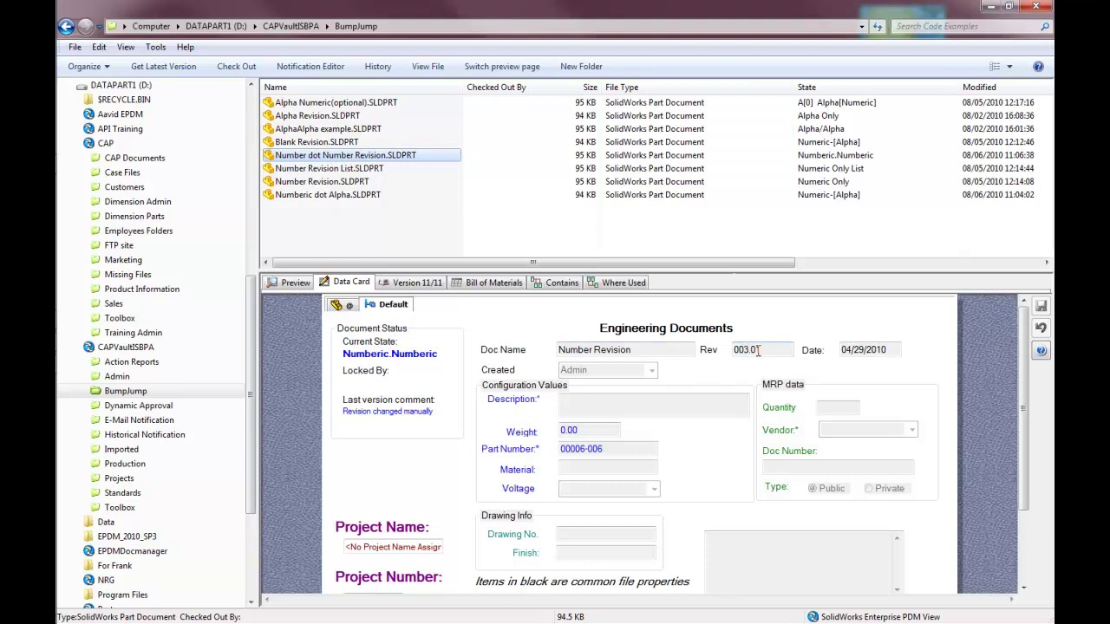
pyautogui.rightClick(355, 156)
pyautogui.moveTo(529, 239)
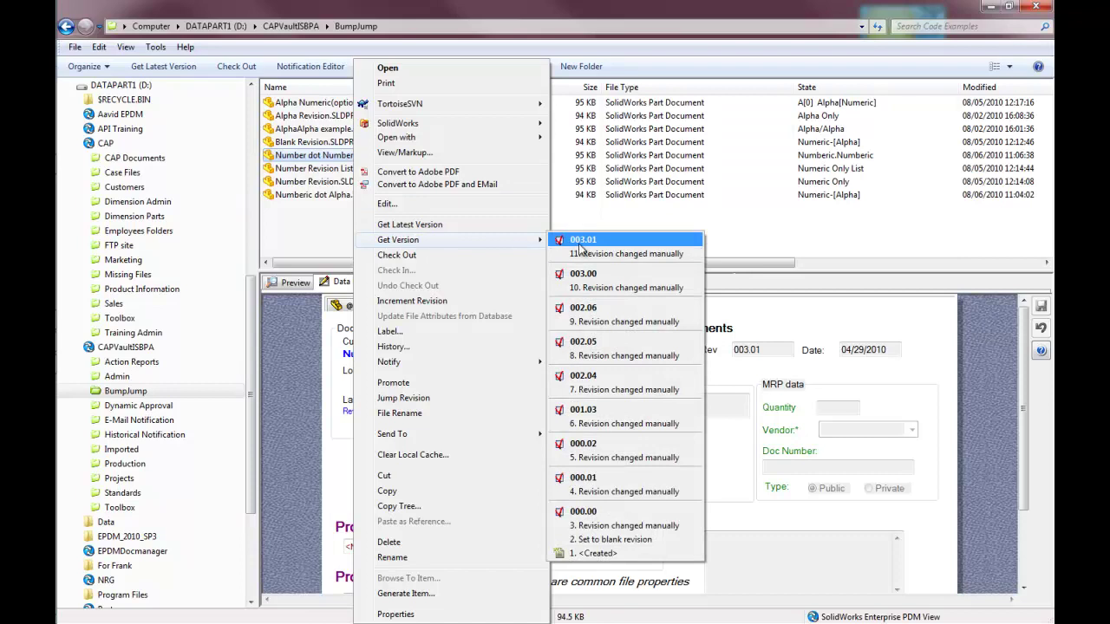
# Use Jump Revision on Number dot Number Revision.SLDPRT to set its revision to 004.00.
pyautogui.click(420, 400)
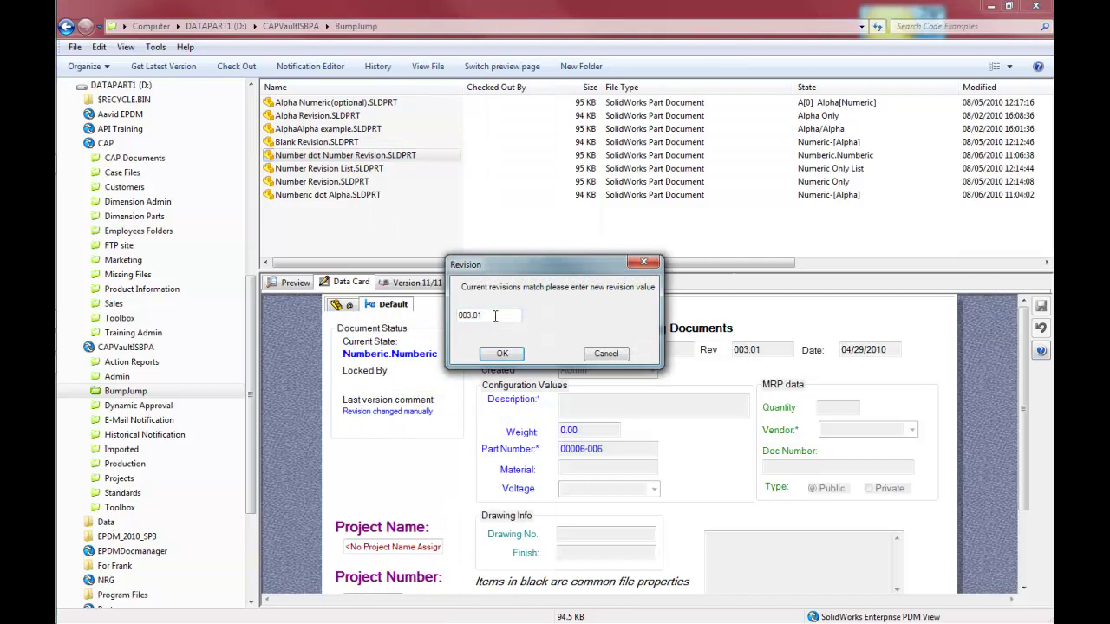
pyautogui.press('BackSpace')
pyautogui.press('BackSpace')
pyautogui.press('BackSpace')
pyautogui.press('BackSpace')
pyautogui.write('4.00')
pyautogui.click(489, 356)
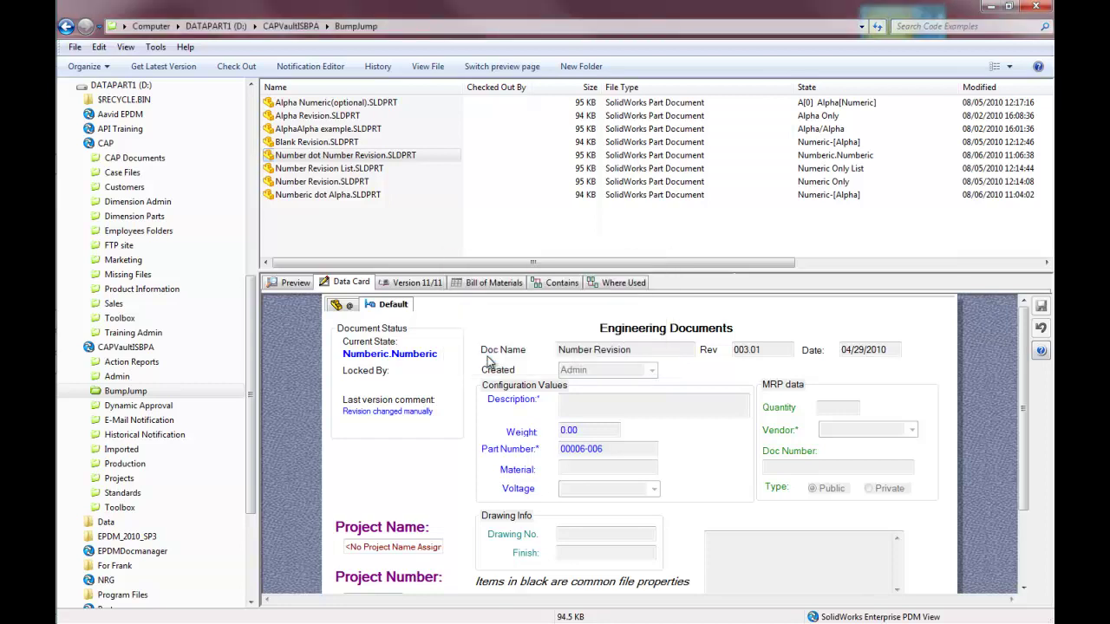
# Review the version list of Number dot Number Revision.SLDPRT for the jumped revision, then clear the file selection.
pyautogui.click(318, 159)
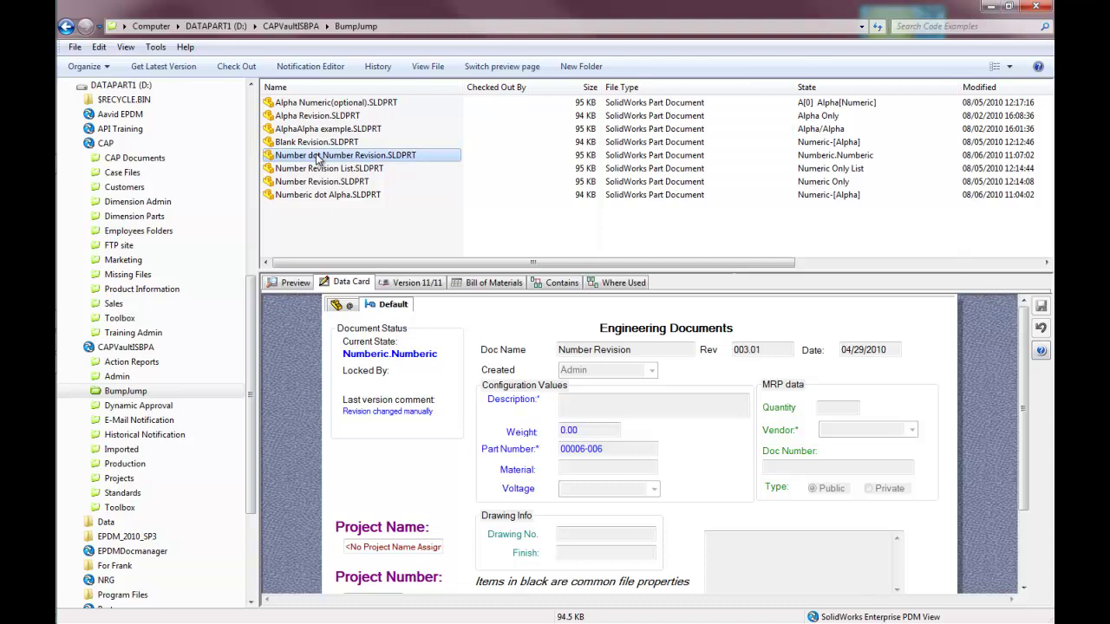
pyautogui.rightClick(318, 159)
pyautogui.moveTo(376, 244)
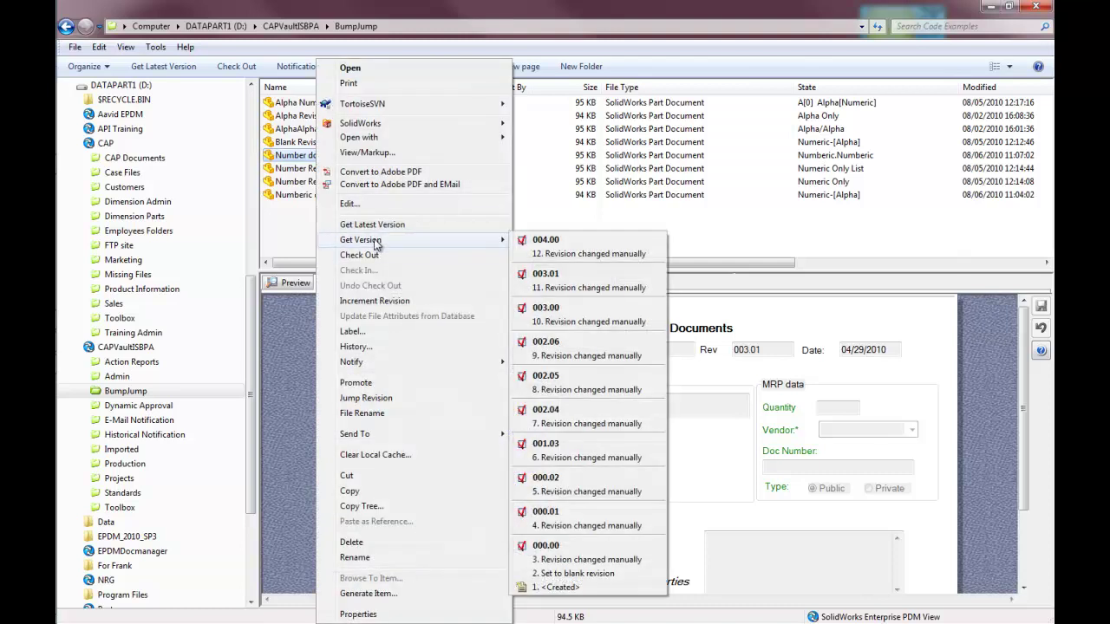
pyautogui.click(303, 230)
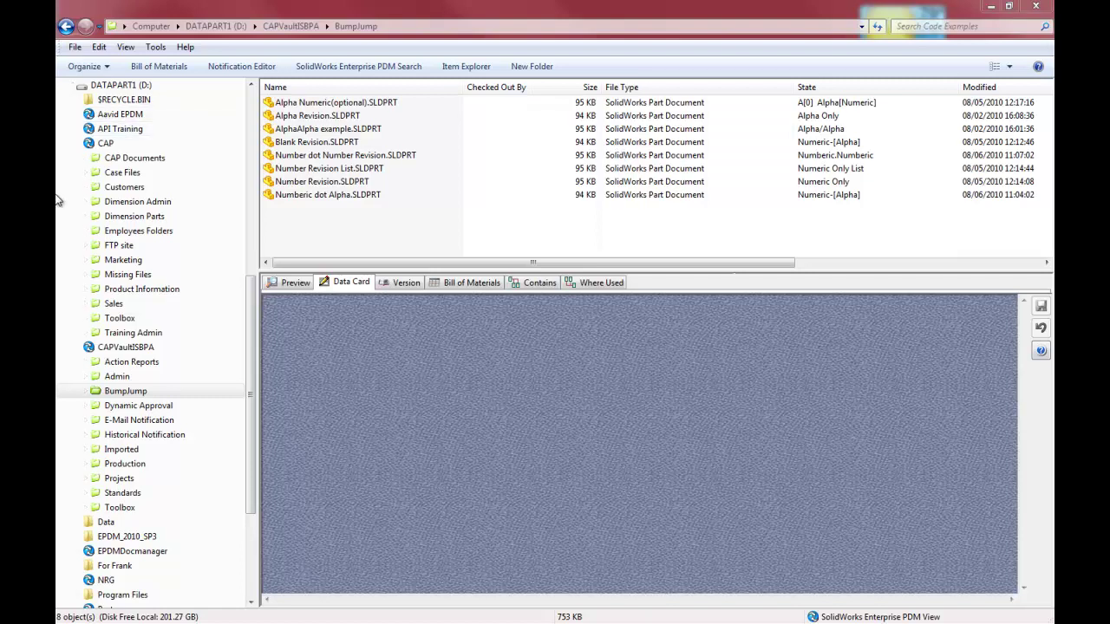
# Switch to SolidWorks Enterprise PDM Administration and examine the three transitions between Initiated and Released in Complex workflow demo, then return to the vault.
pyautogui.hotkey('alt', 'Tab')
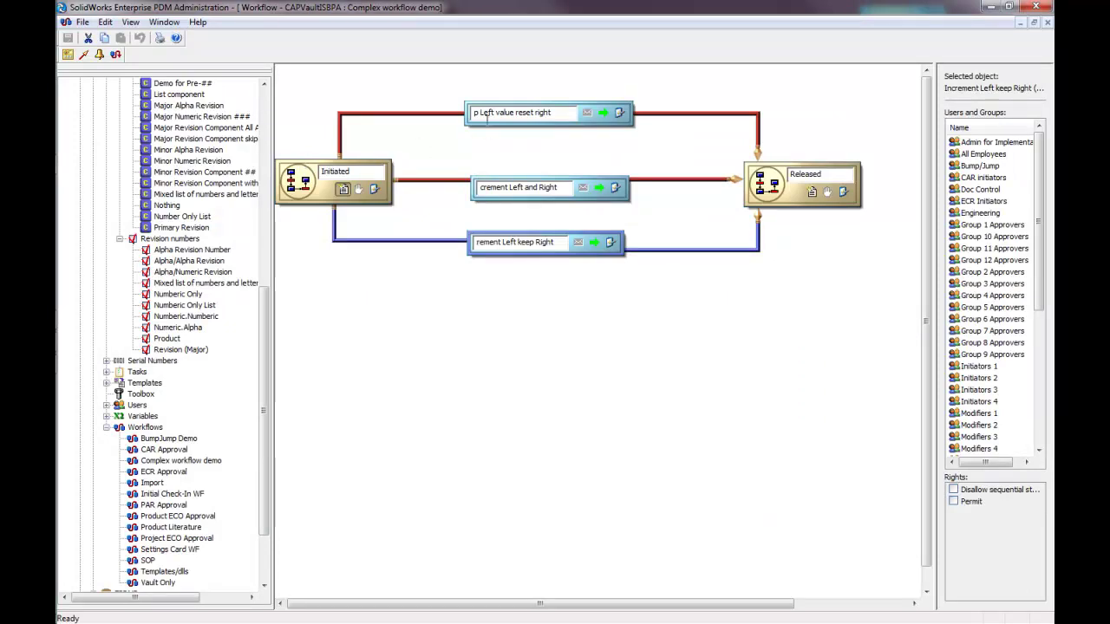
pyautogui.click(560, 114)
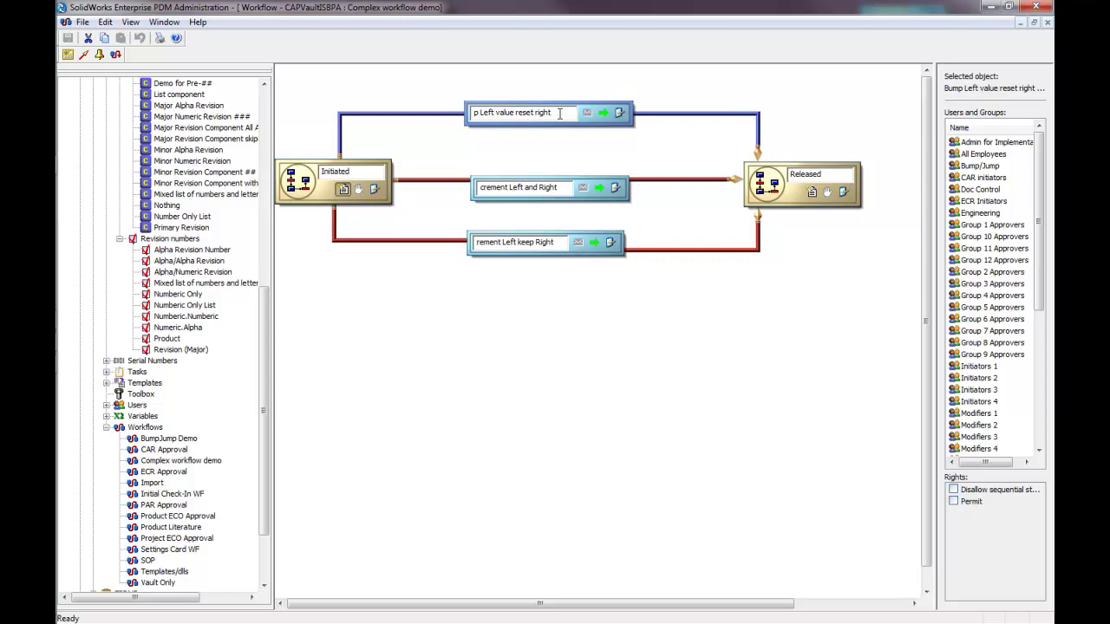
pyautogui.click(560, 114)
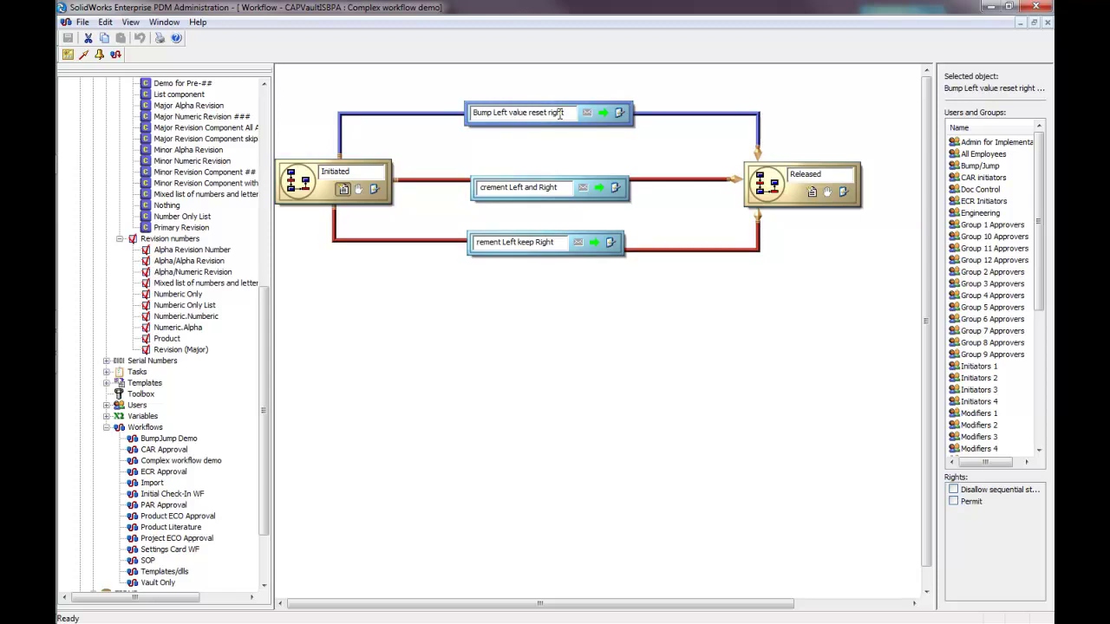
pyautogui.click(565, 190)
pyautogui.click(566, 190)
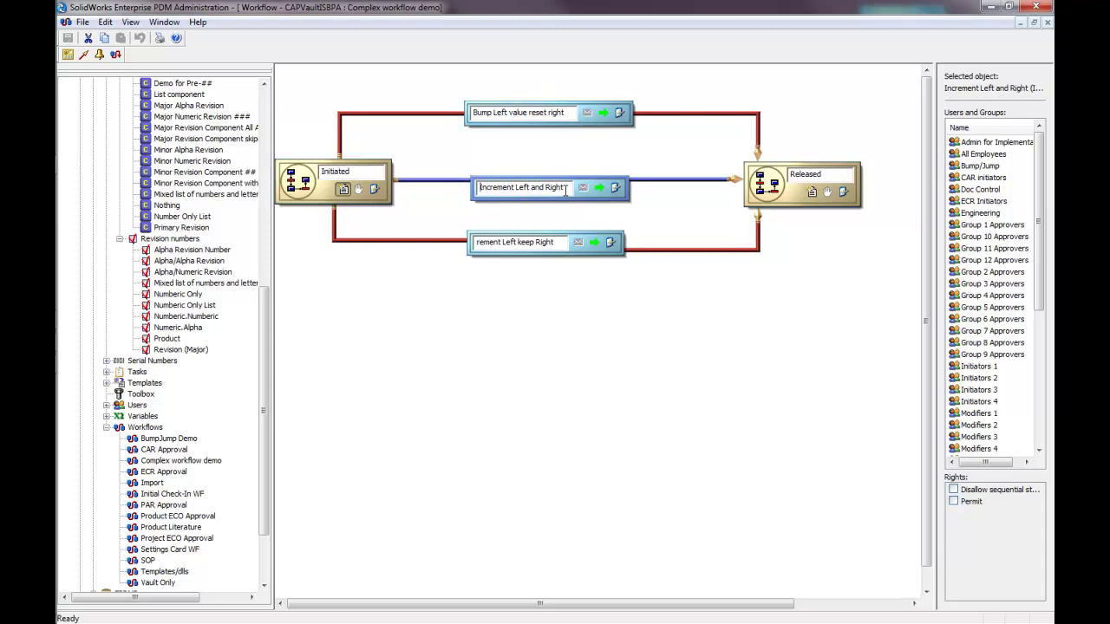
pyautogui.click(553, 241)
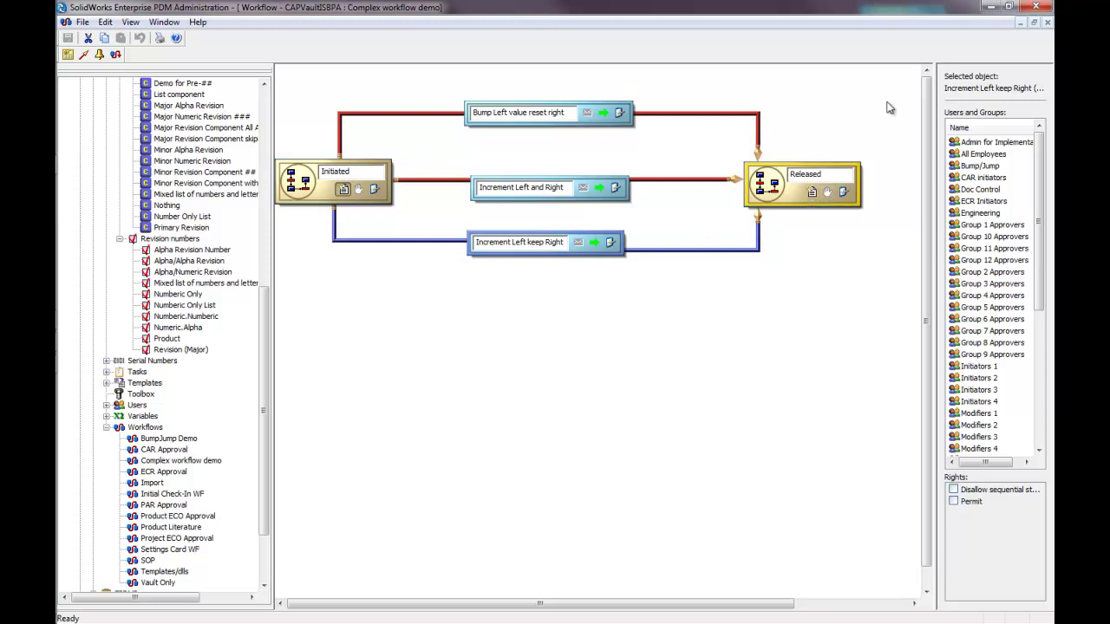
pyautogui.click(989, 8)
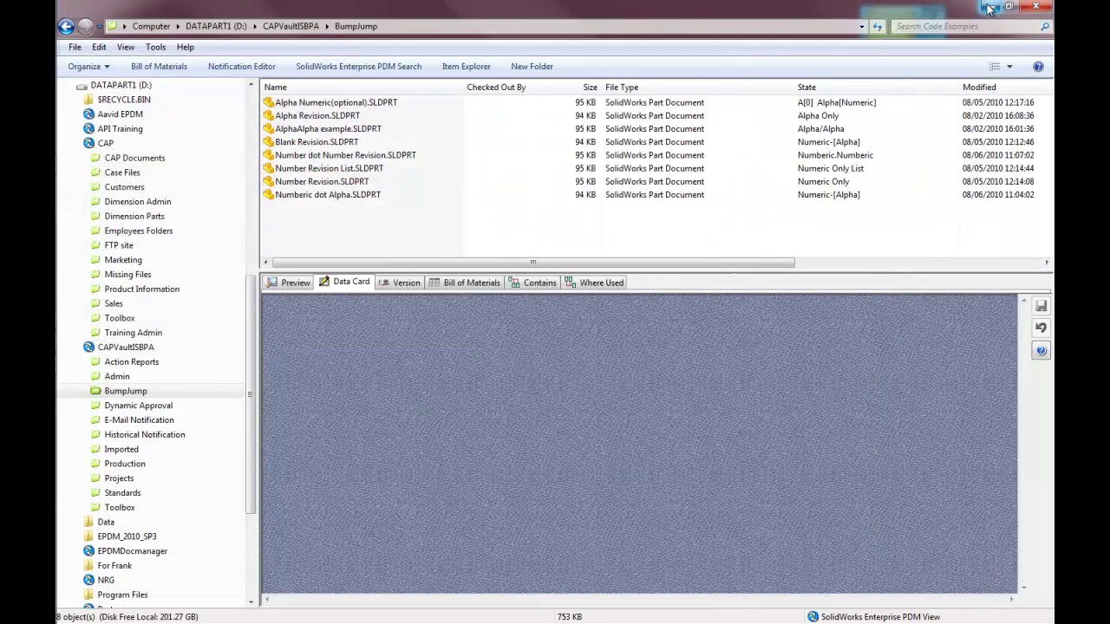
# Use Jump Revision on AlphaAlpha example.SLDPRT in the BumpJump folder to set its revision to BA.
pyautogui.click(314, 132)
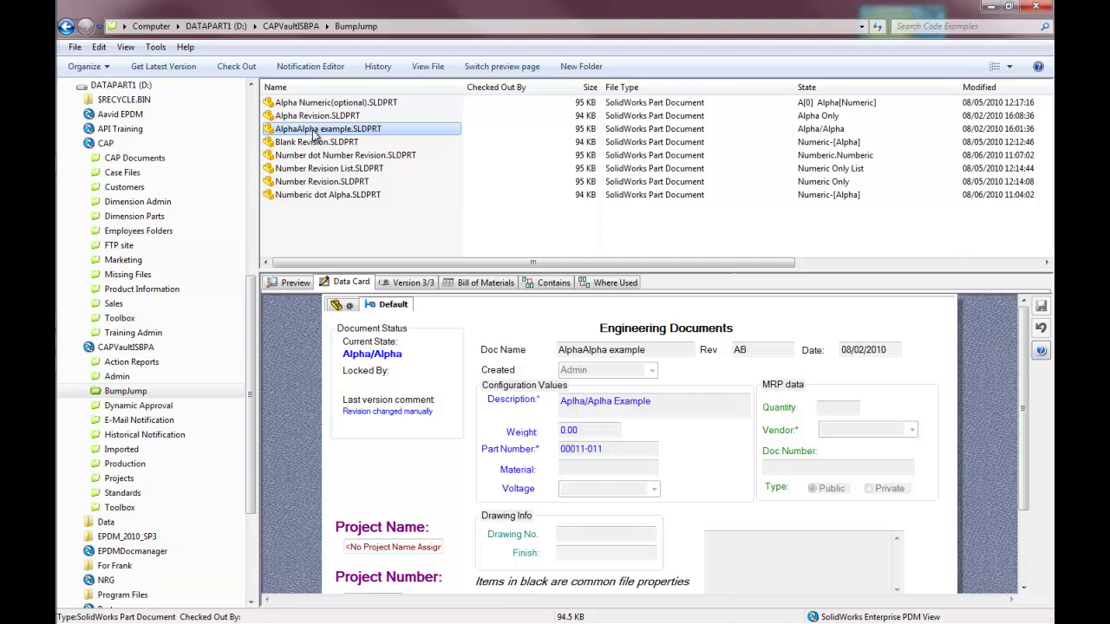
pyautogui.rightClick(314, 135)
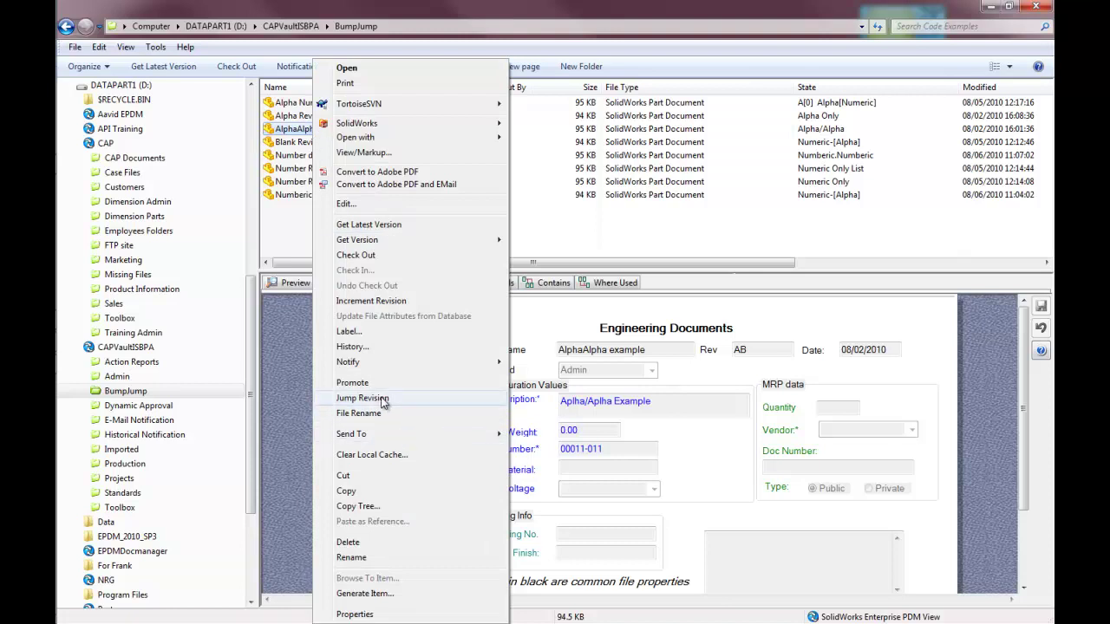
pyautogui.click(382, 400)
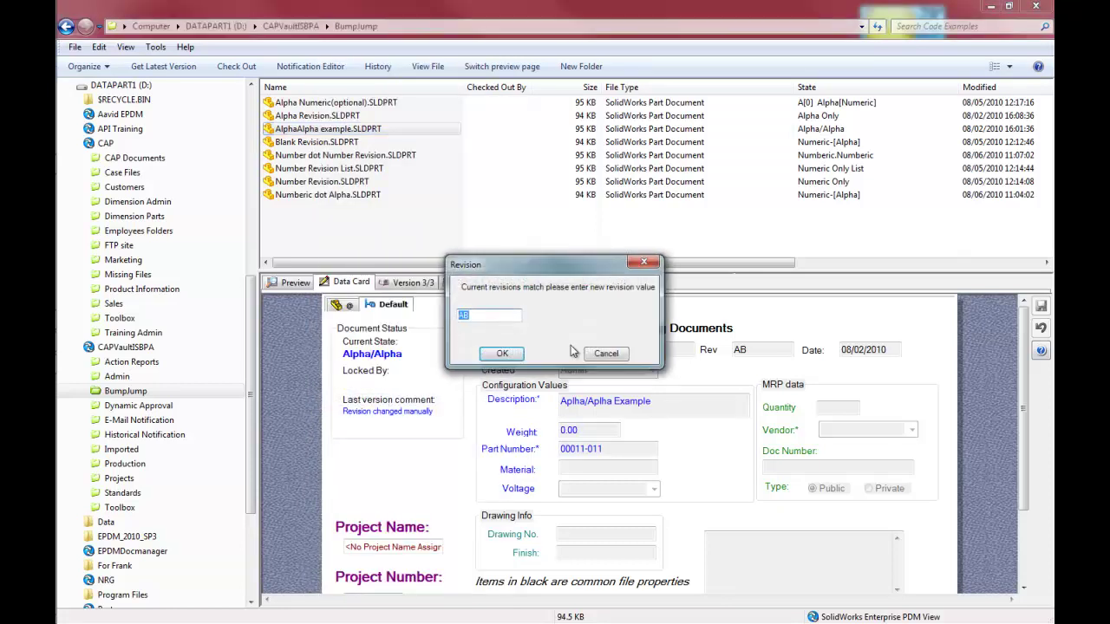
pyautogui.write('BA')
pyautogui.click(460, 315)
pyautogui.click(503, 356)
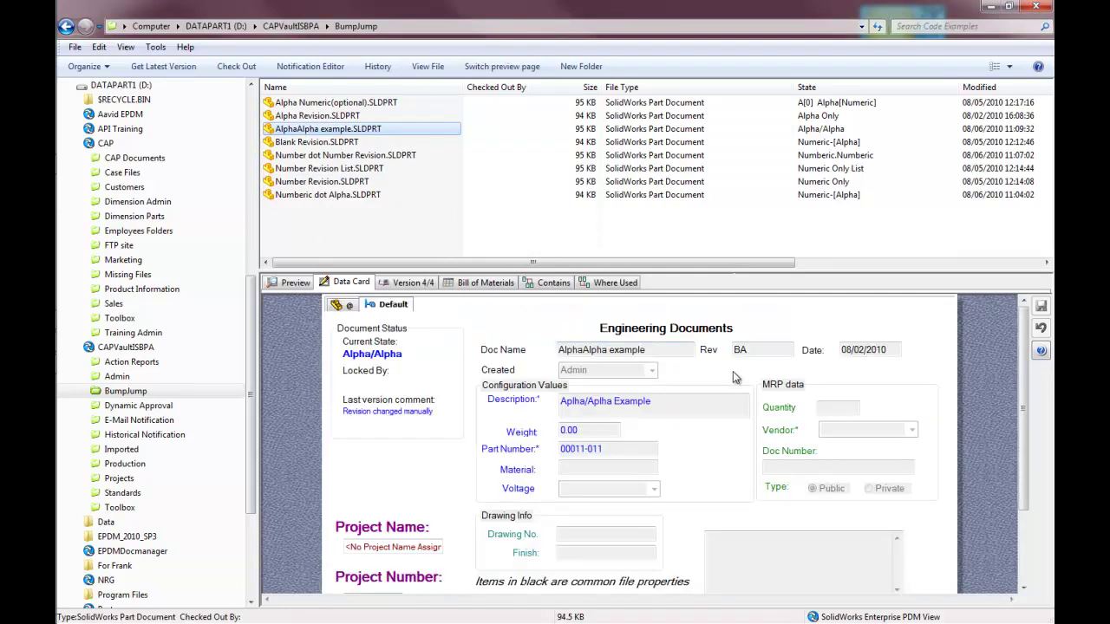
# Use Jump Revision on AlphaAlpha example.SLDPRT to set its revision to CB, and reselect the file to refresh its data card.
pyautogui.rightClick(319, 130)
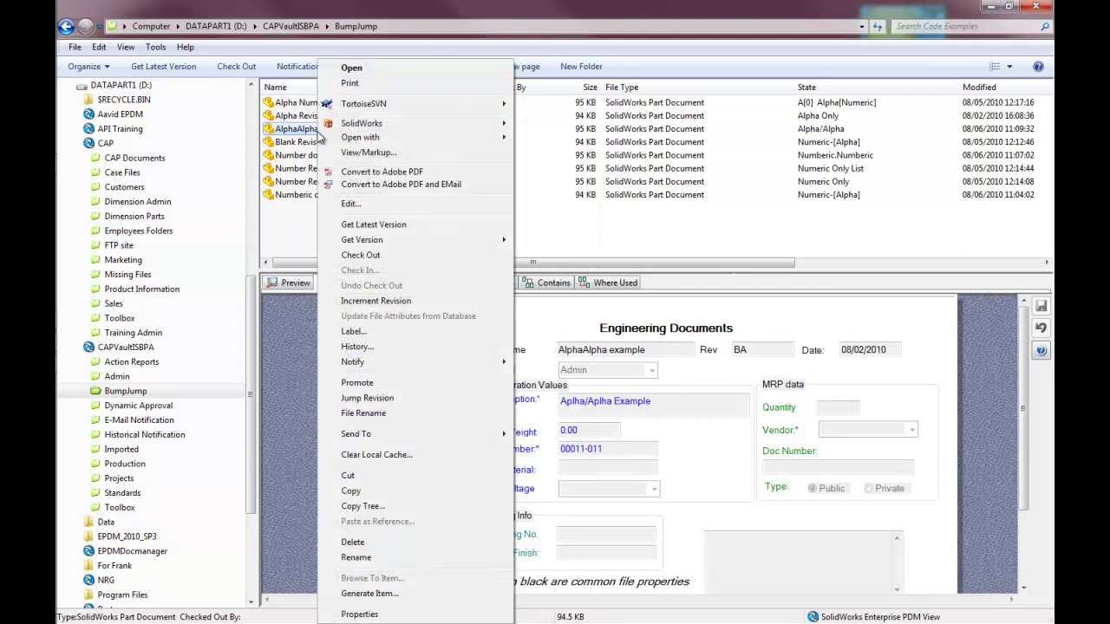
pyautogui.click(376, 397)
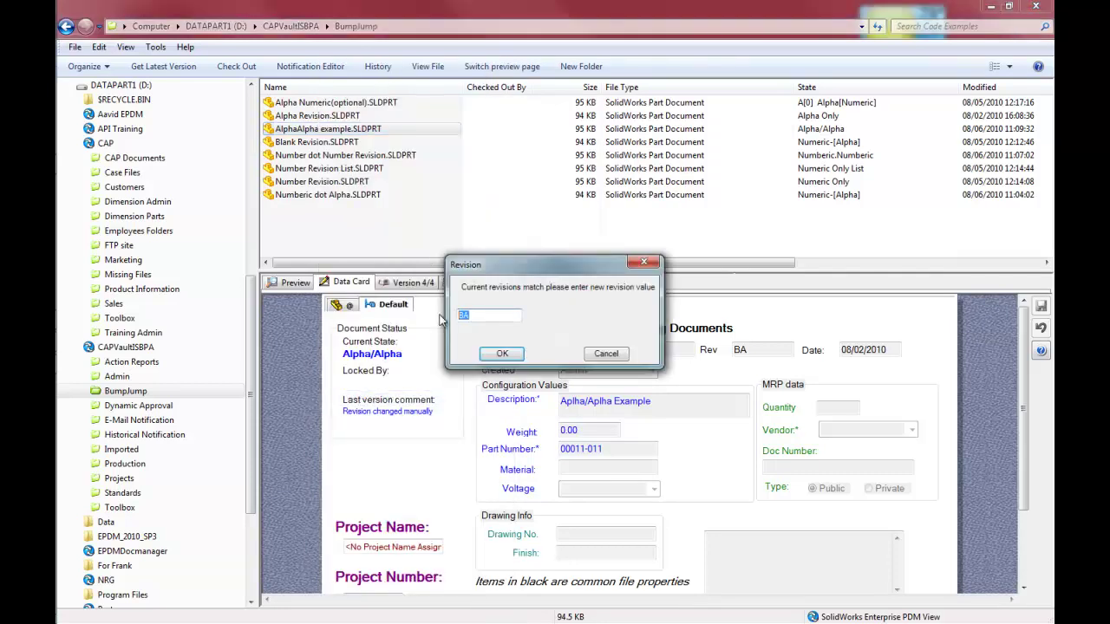
pyautogui.write('CA')
pyautogui.click(507, 354)
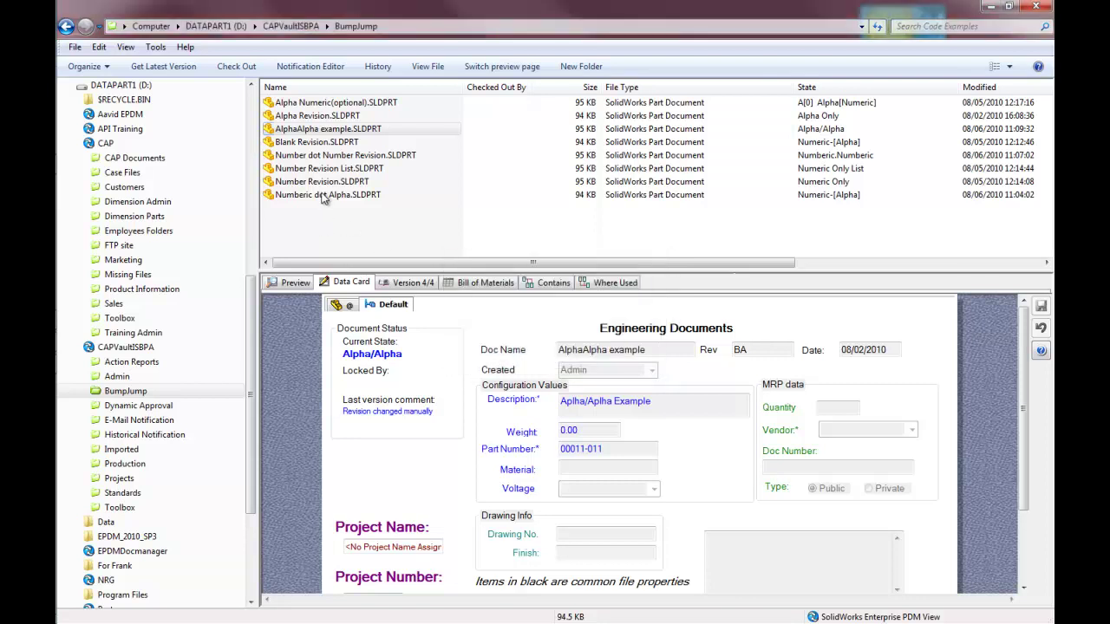
pyautogui.click(314, 132)
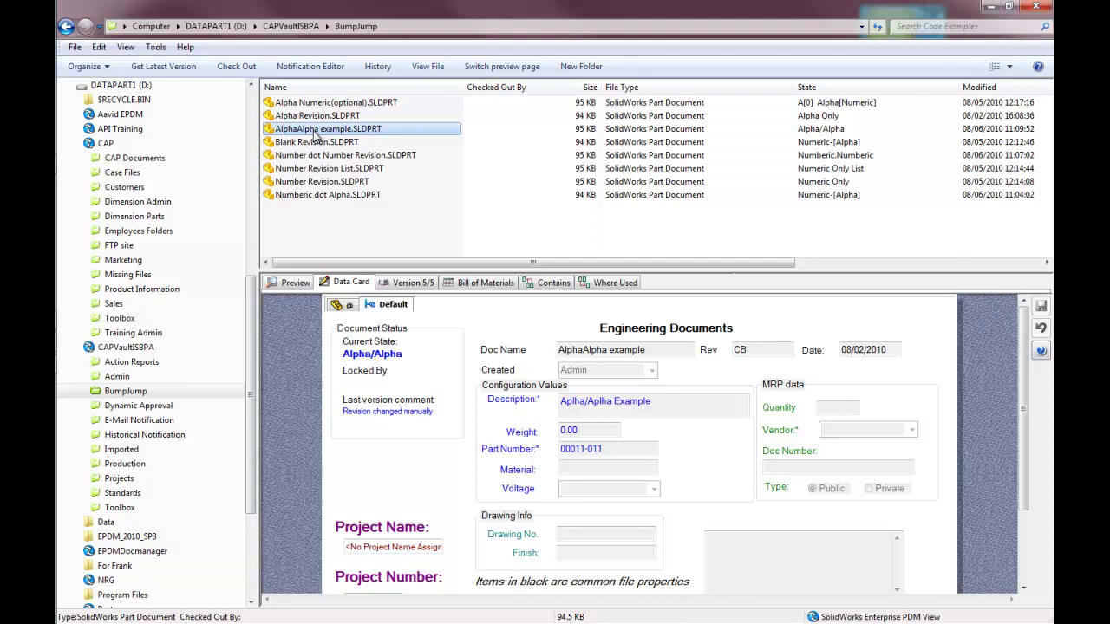
pyautogui.rightClick(315, 136)
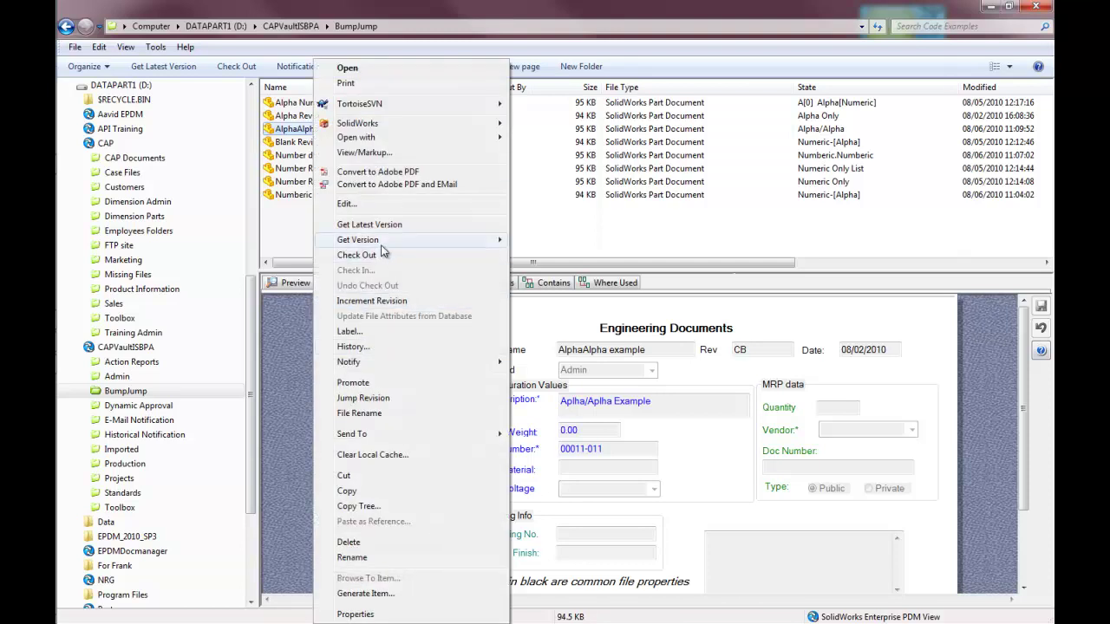
pyautogui.moveTo(382, 248)
pyautogui.click(295, 234)
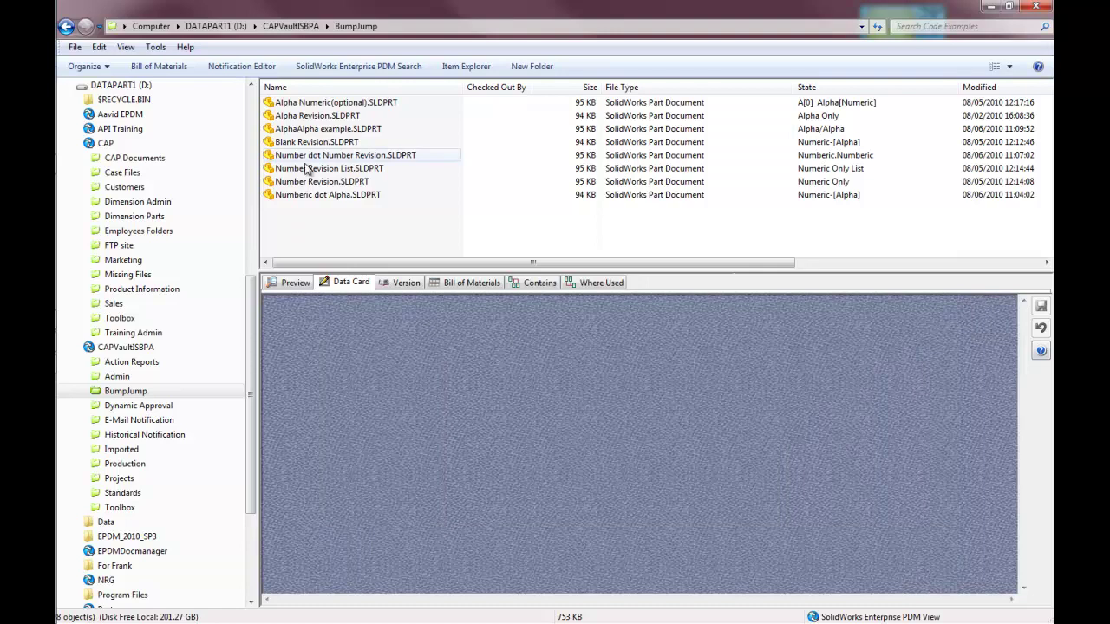
pyautogui.click(314, 130)
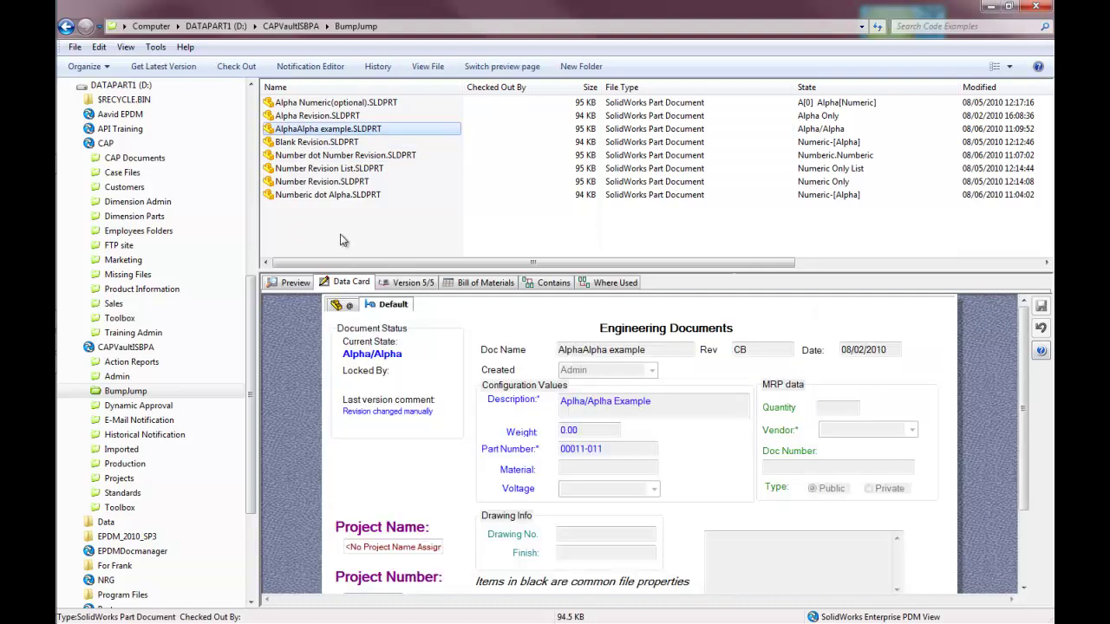